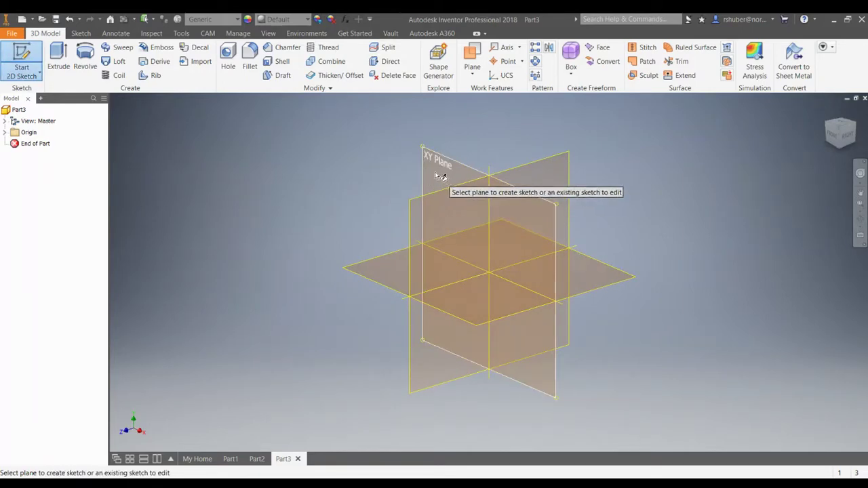
Start a sketch on the horizontal XZ plane and draw a circle about 130 mm in diameter centred on the origin
click(383, 282)
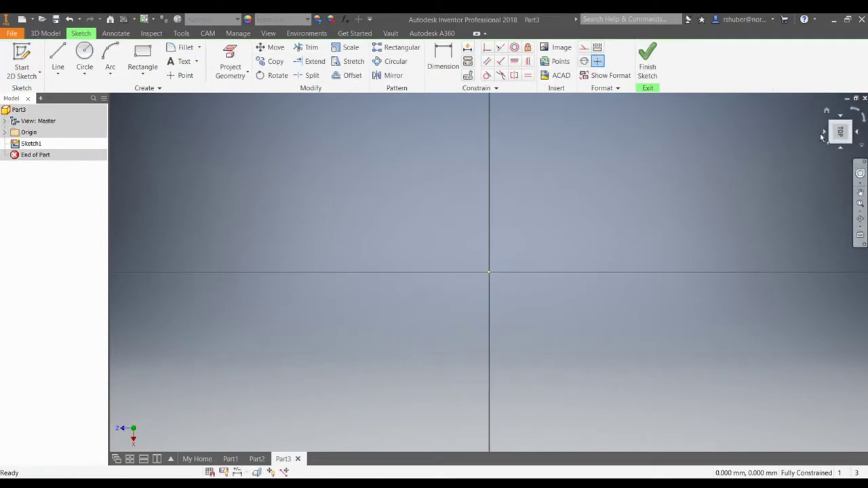
click(854, 112)
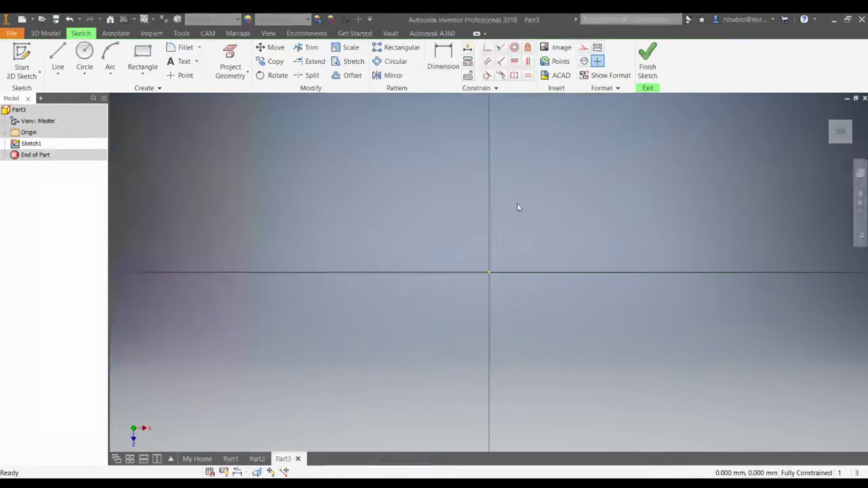
click(84, 61)
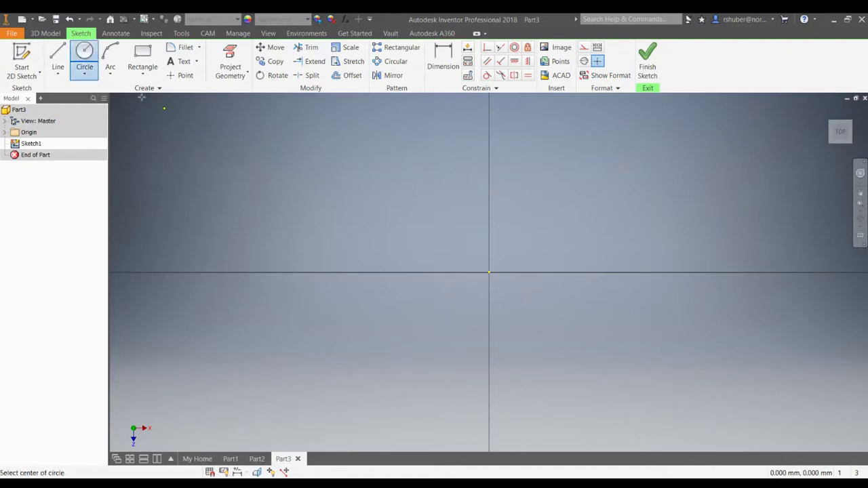
click(489, 273)
click(450, 221)
Dimension the circle's diameter and set it to 80 mm
click(443, 58)
click(513, 214)
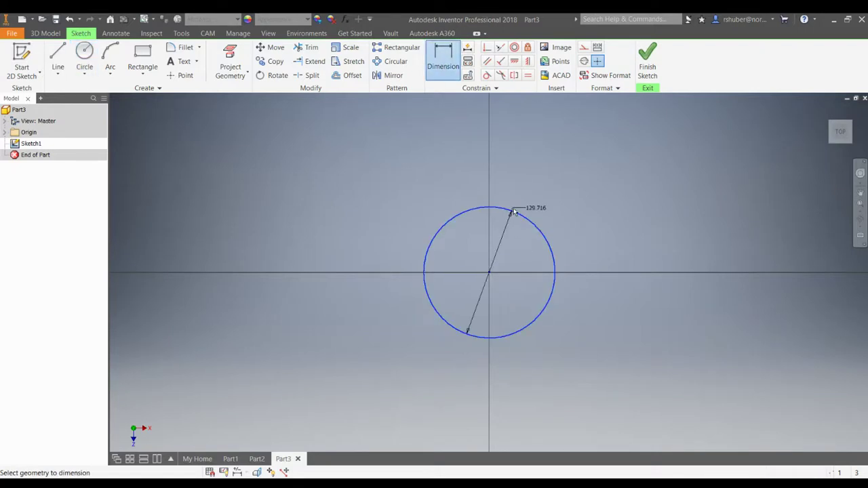
click(565, 182)
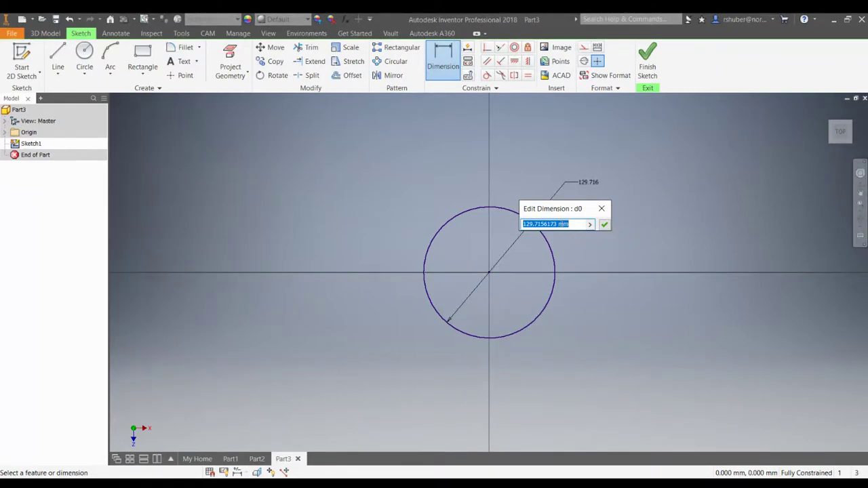
text(80)
key(Return)
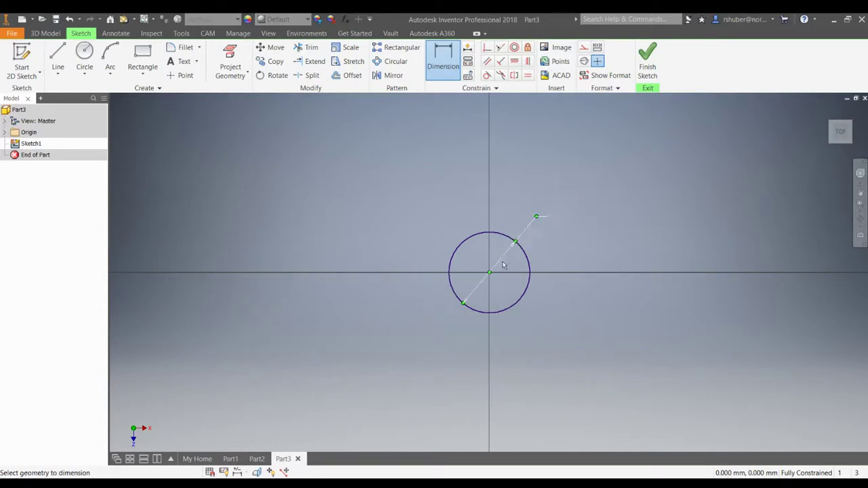
Sketch three connected lines from the circle's upper quadrant: about 142 mm horizontally, 80 mm vertically, and back to its lower quadrant
scroll(493, 271, down, 2)
scroll(474, 261, up, 3)
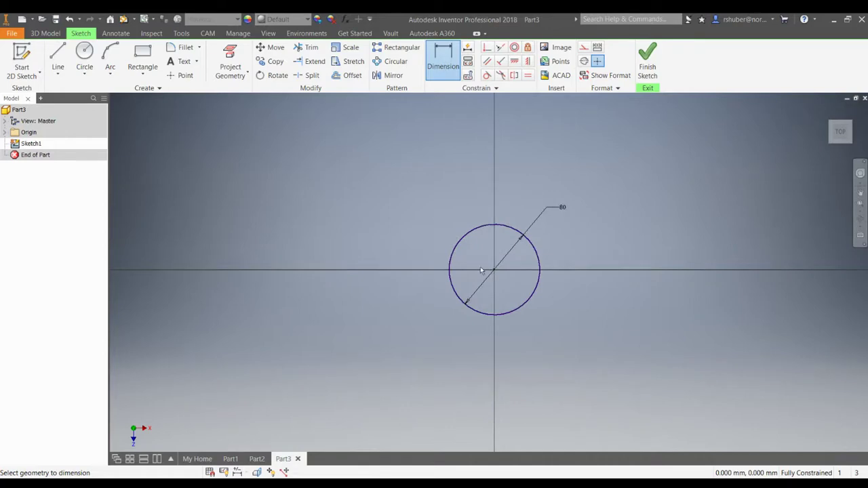
click(53, 55)
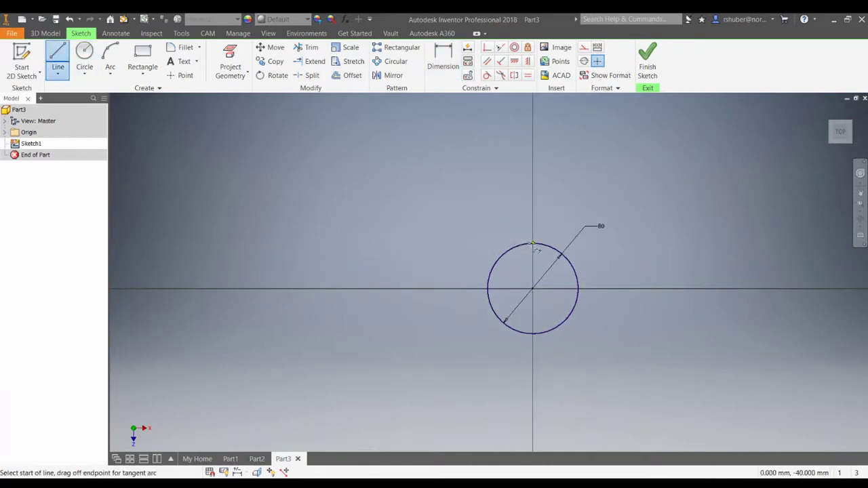
click(532, 243)
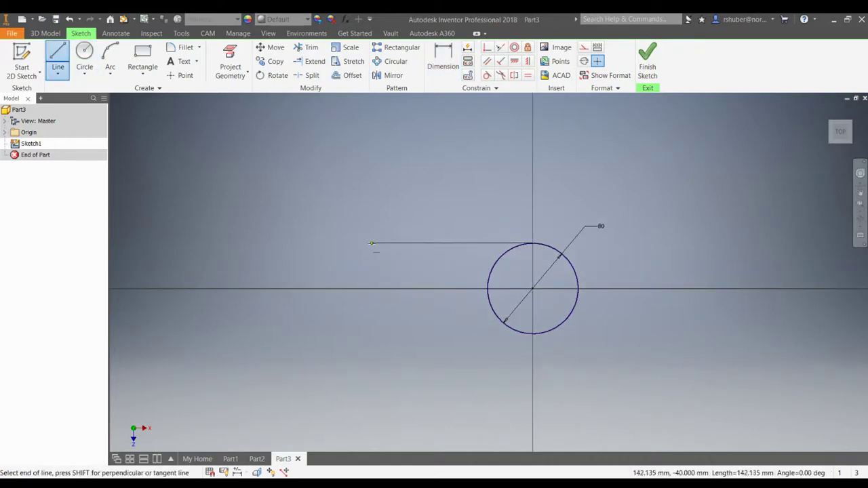
click(371, 243)
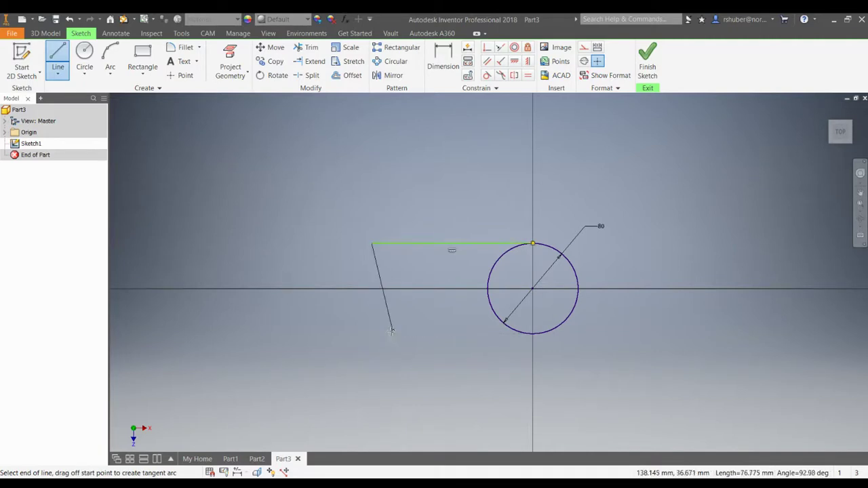
click(371, 332)
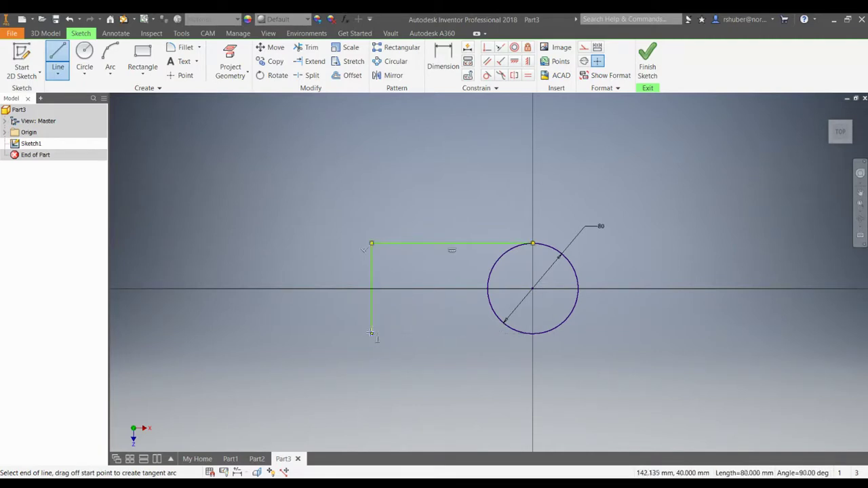
double_click(533, 333)
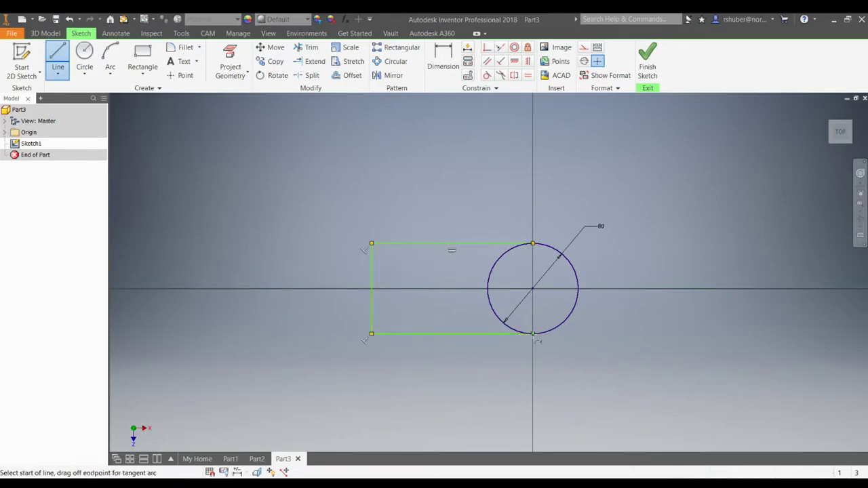
right_click(537, 342)
click(567, 333)
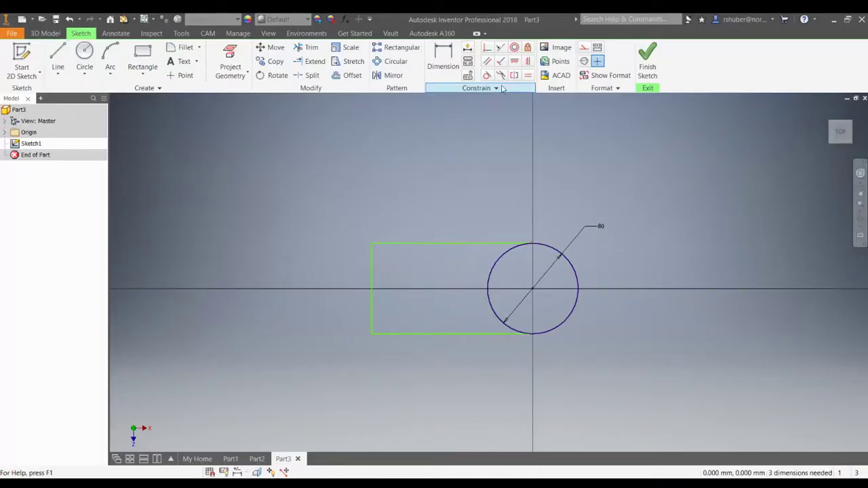
Dimension the distance from the vertical end line to the circle's centre and set it to 95 mm
key(d)
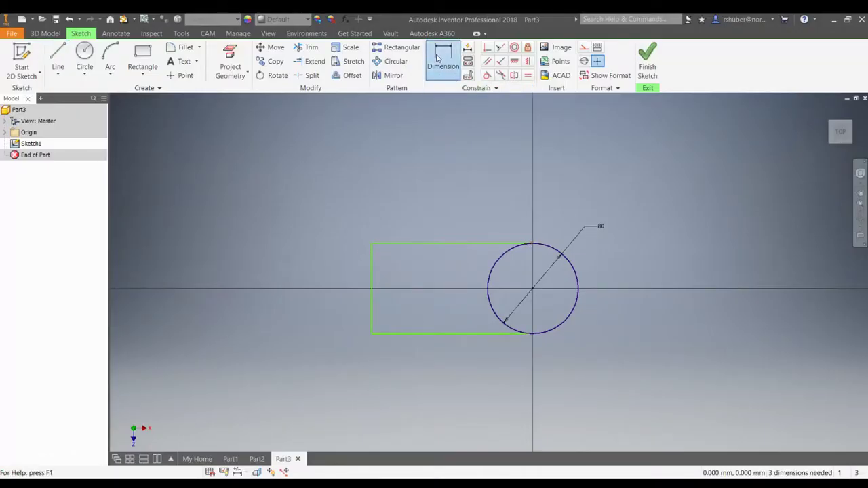
click(373, 285)
click(533, 291)
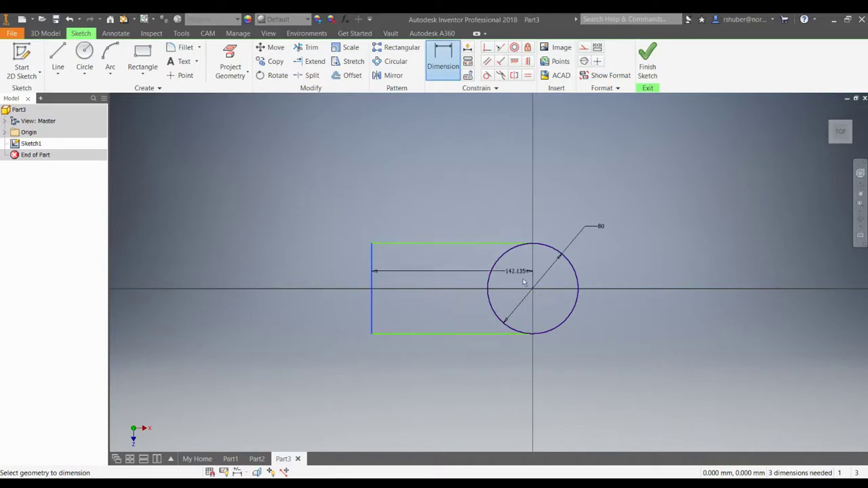
click(460, 215)
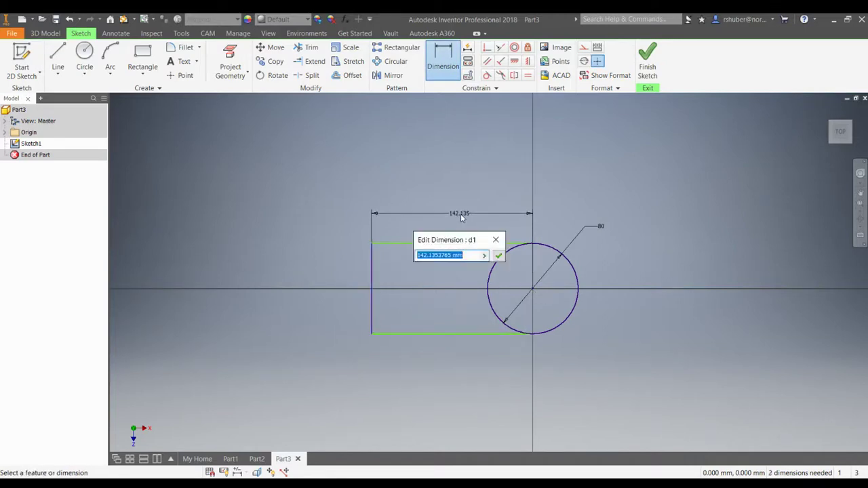
text(95)
key(Return)
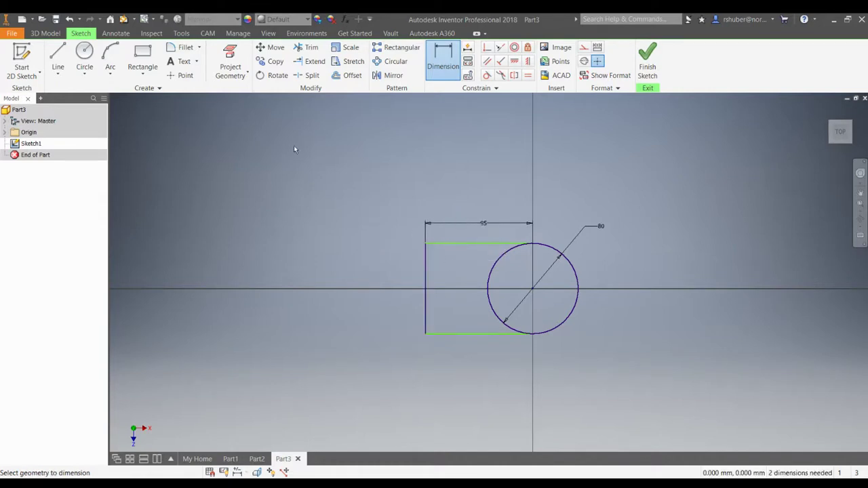
Trim away the half of the circle inside the rectangular outline and finish the sketch
click(306, 47)
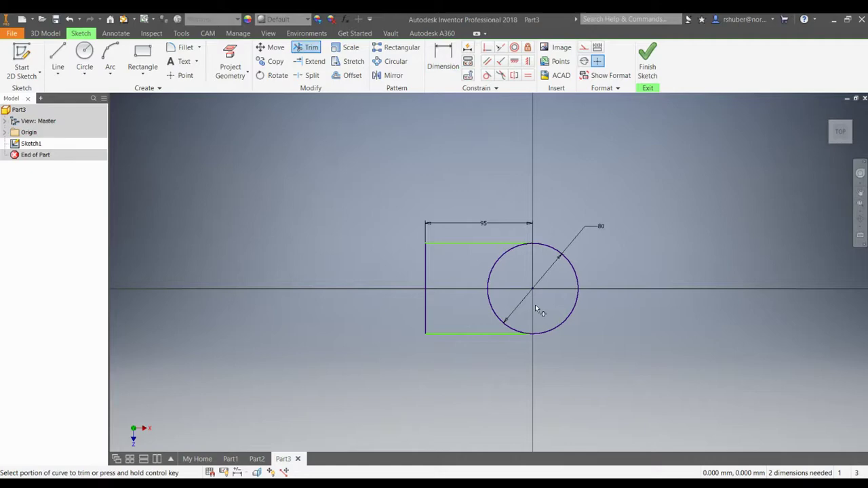
click(494, 275)
click(647, 61)
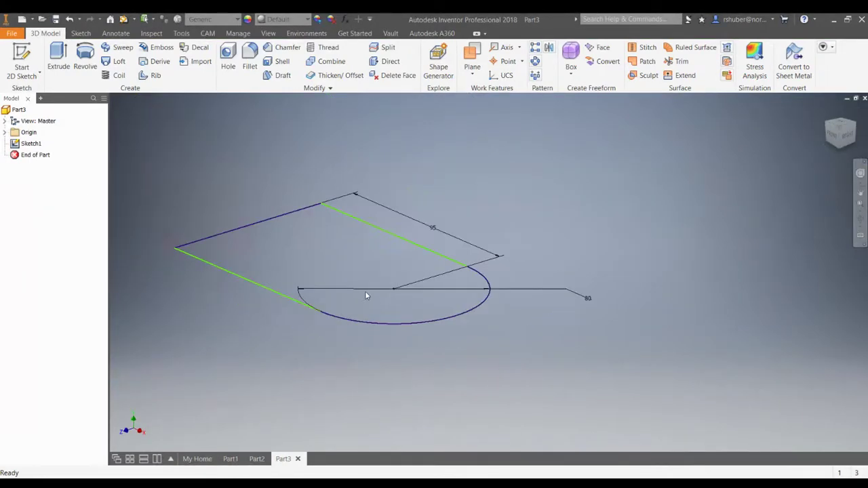
Extrude the round-ended profile upward by 20 mm as a solid
click(59, 58)
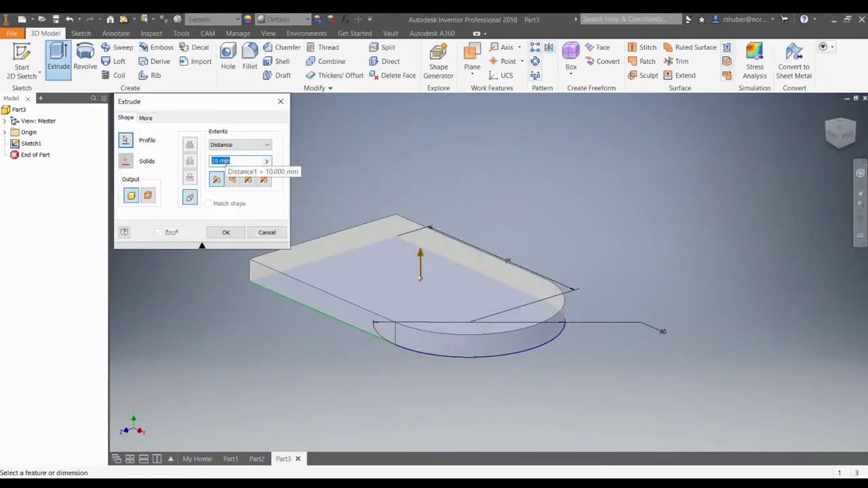
text(20)
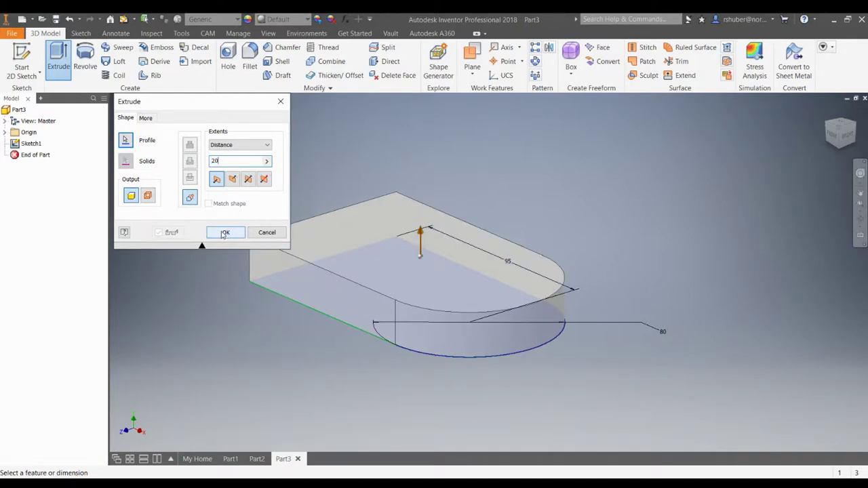
click(223, 233)
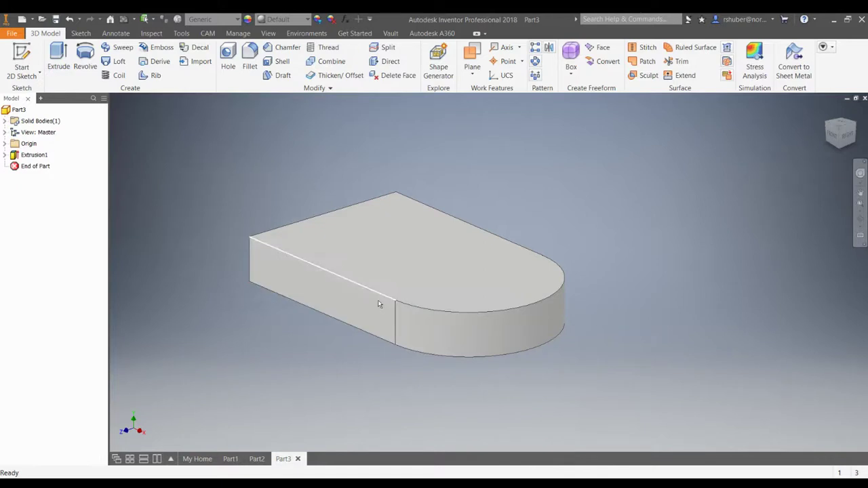
Start a sketch on the plate's top face and draw a circle about 42 mm in diameter, concentric with the rounded end
middle_drag(443, 236, 539, 272)
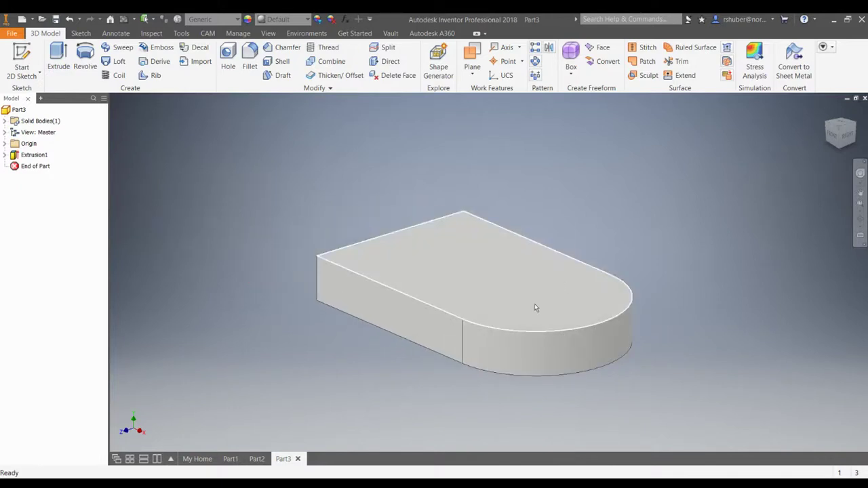
click(39, 71)
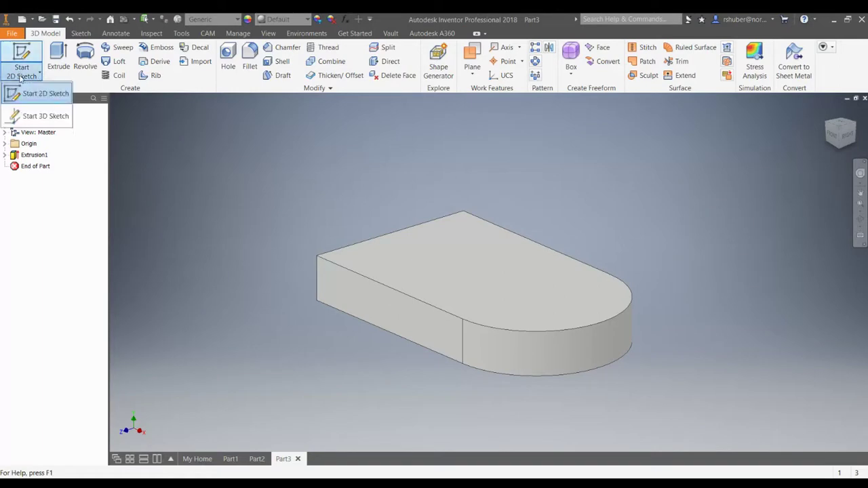
click(51, 94)
click(535, 296)
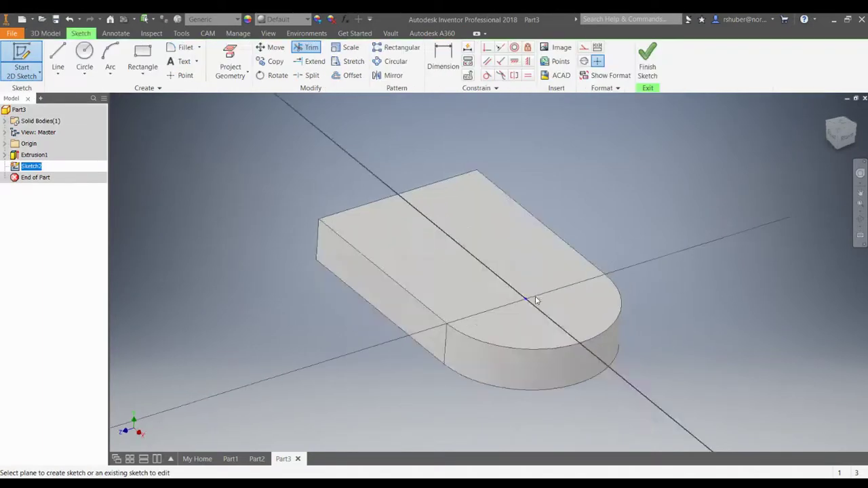
click(84, 55)
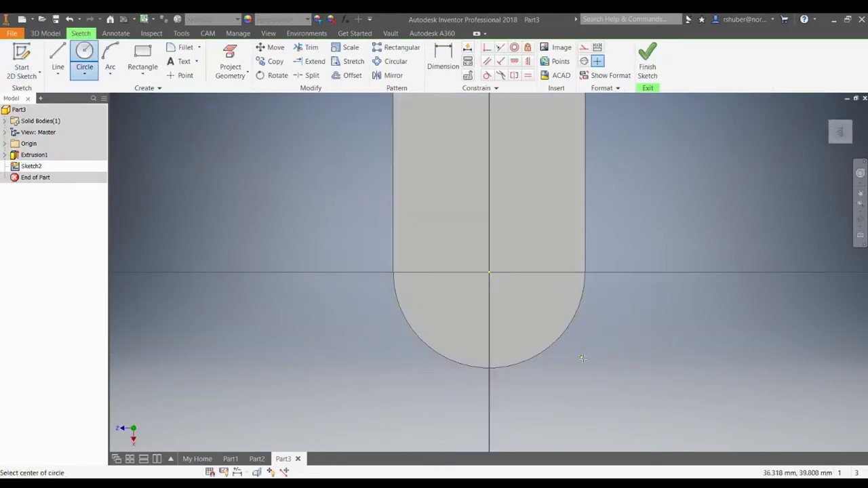
click(489, 272)
click(459, 237)
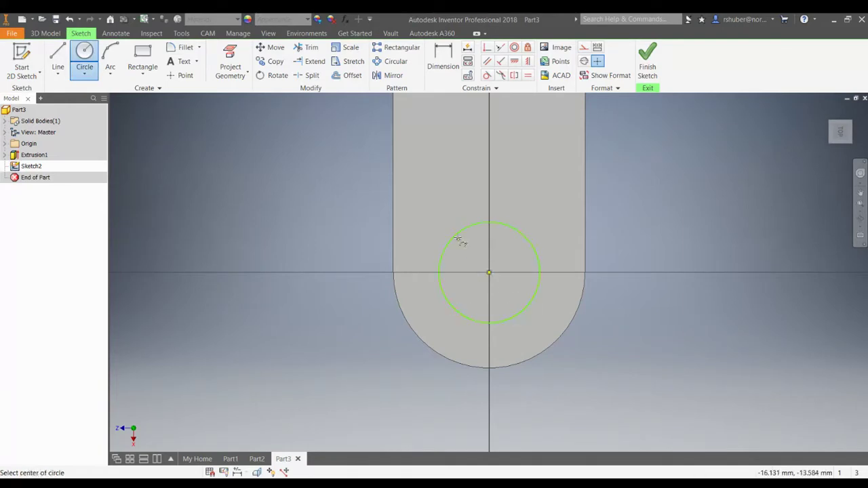
Dimension the diameter of the circle on the top face and set it to 65 mm
click(443, 61)
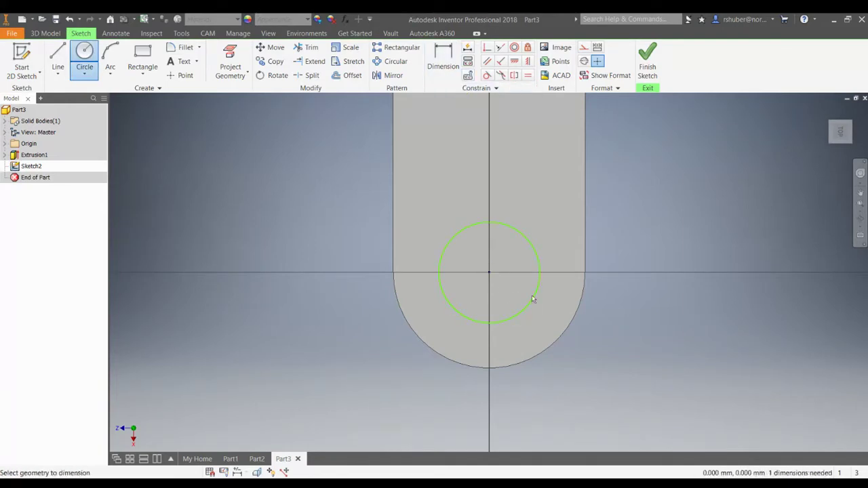
click(533, 300)
click(622, 337)
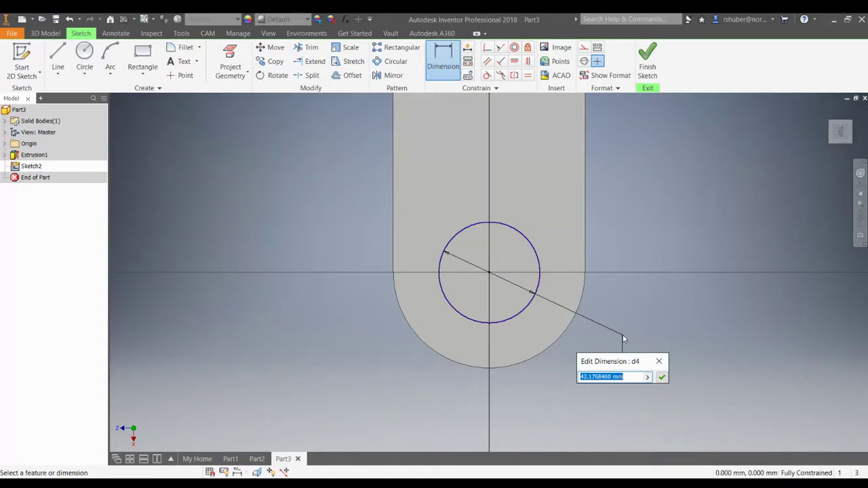
text(65)
key(Return)
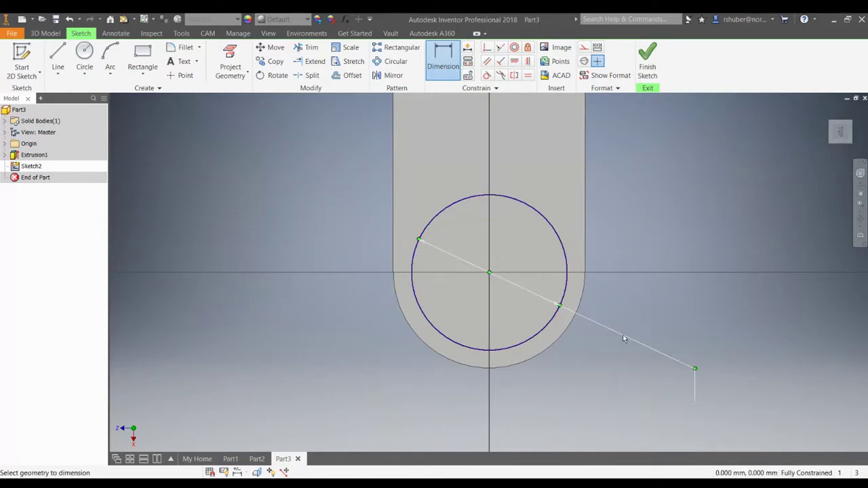
Finish the sketch and extrude the 65 mm circle upward as a cylindrical boss joined to the plate
click(647, 60)
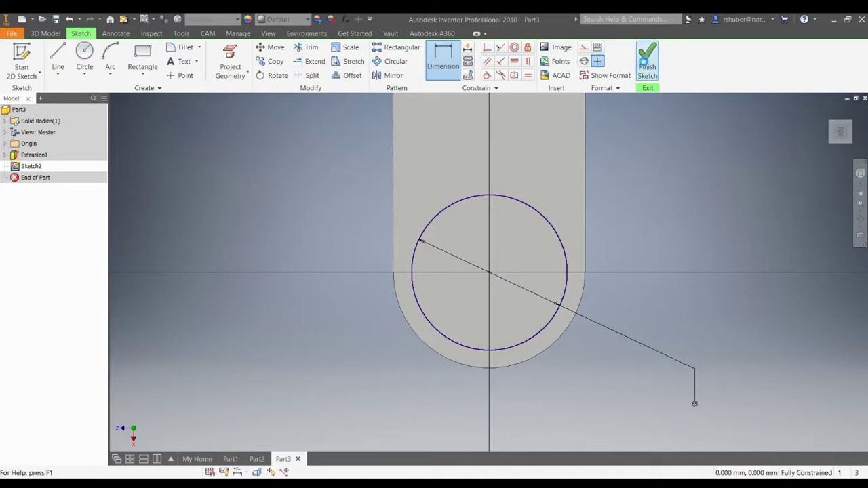
key(e)
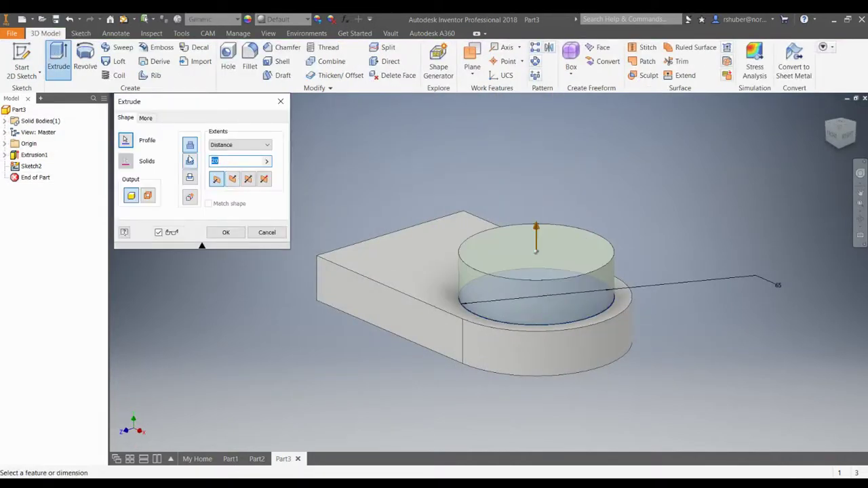
key(Return)
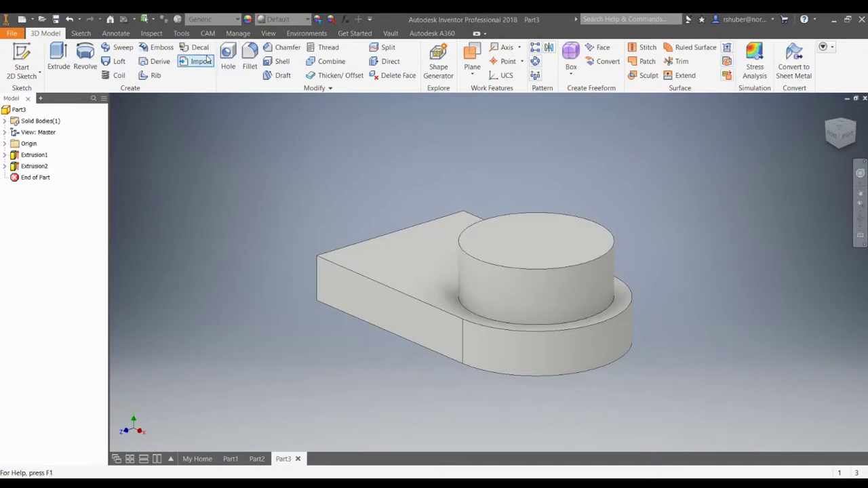
Add a 35 mm diameter through-all hole in the boss's top face, concentric with its circular edge
click(227, 56)
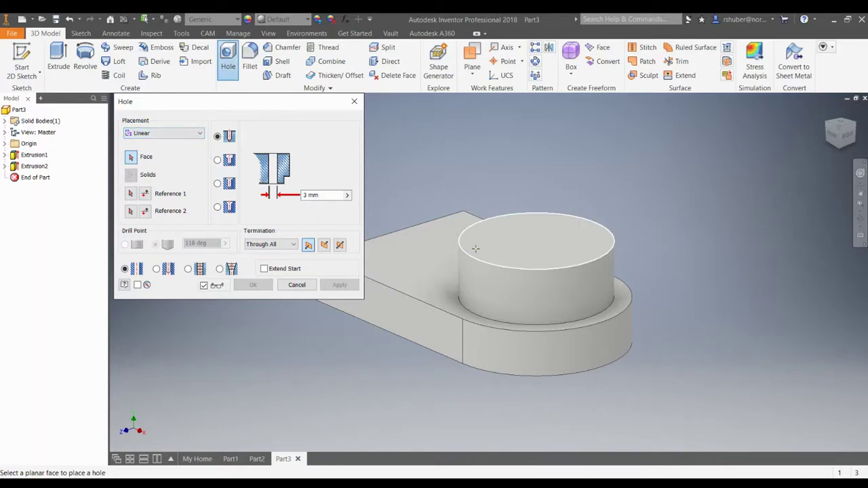
click(197, 135)
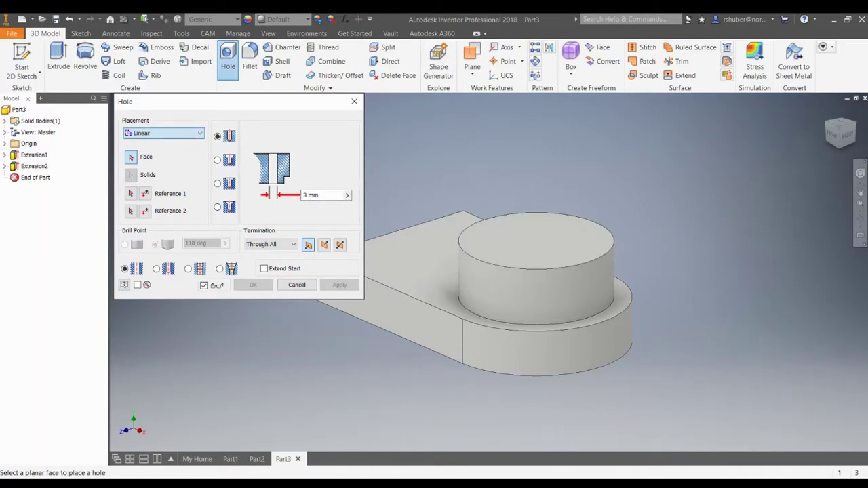
click(153, 146)
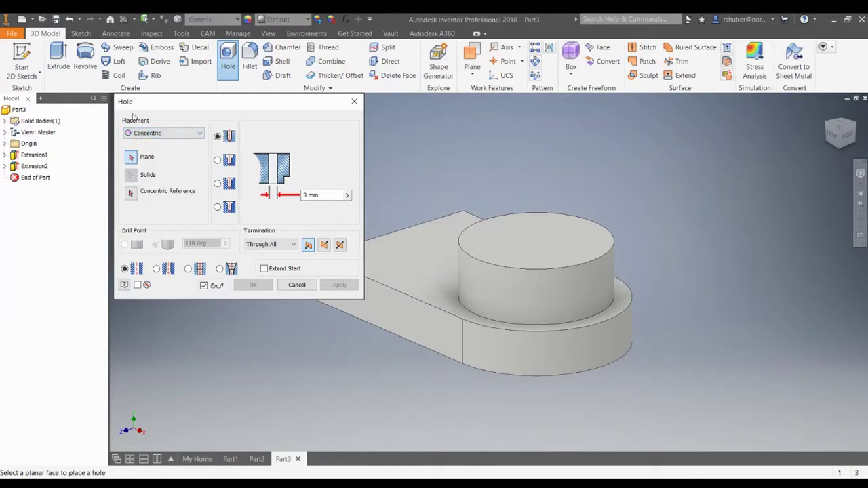
click(539, 242)
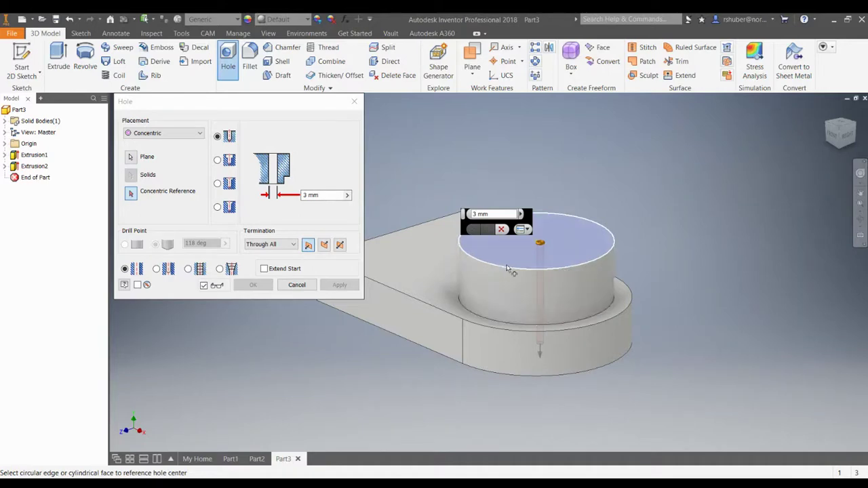
click(563, 267)
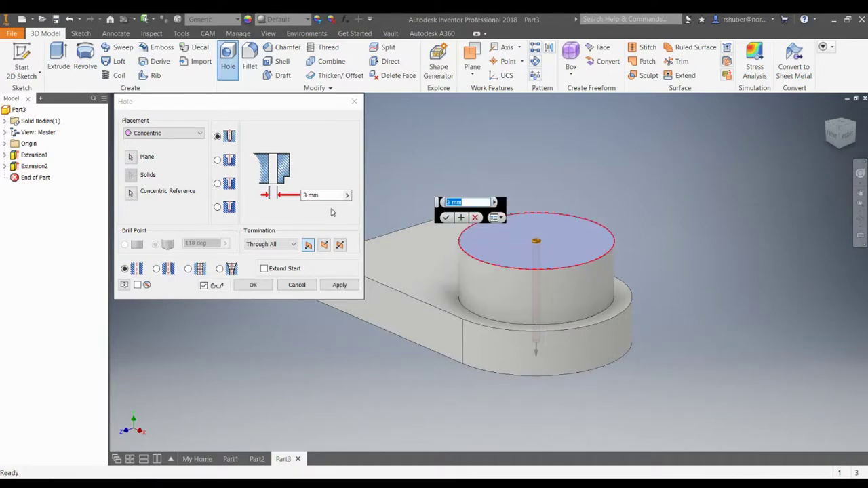
click(305, 196)
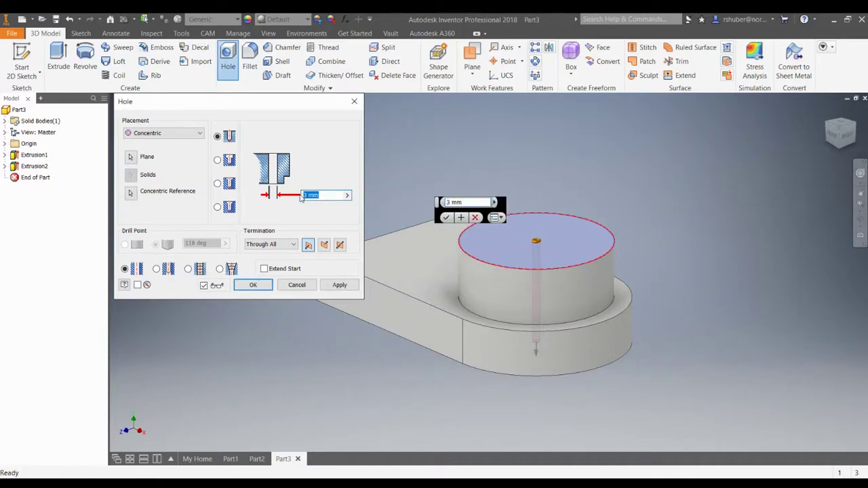
text(35)
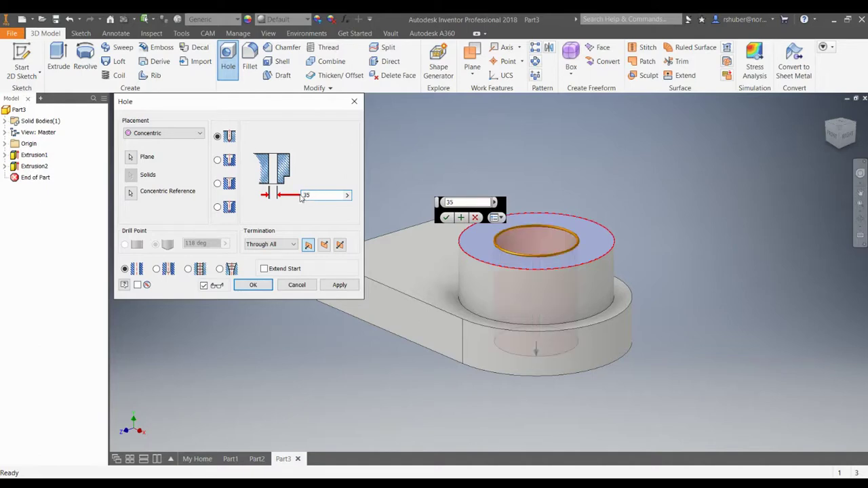
key(Return)
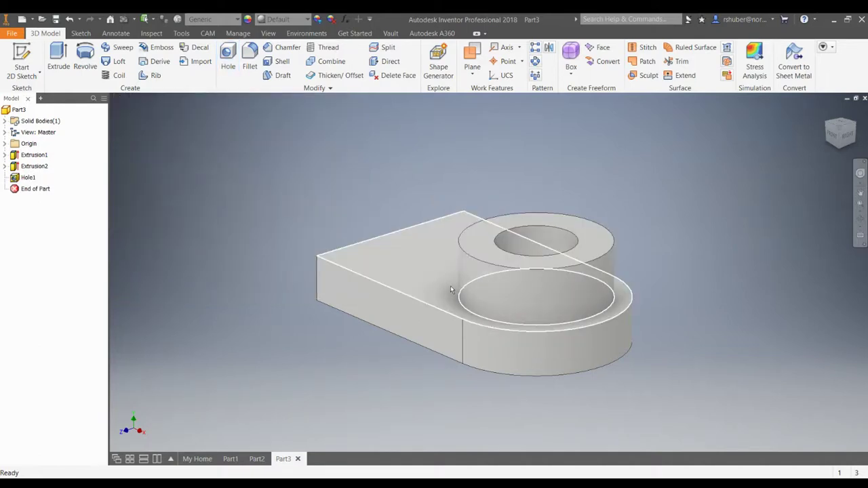
Start a work plane at an angle to the plate's bottom face, around the bottom edge of its square end
key(Page_Up)
click(318, 269)
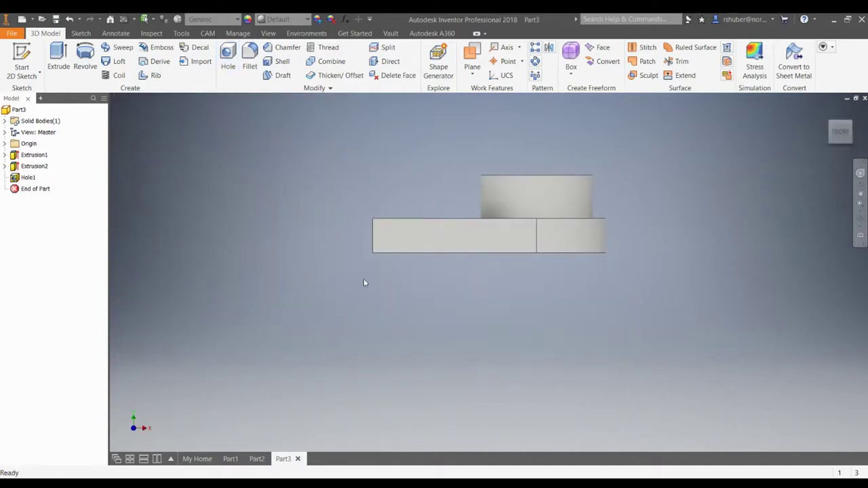
click(472, 75)
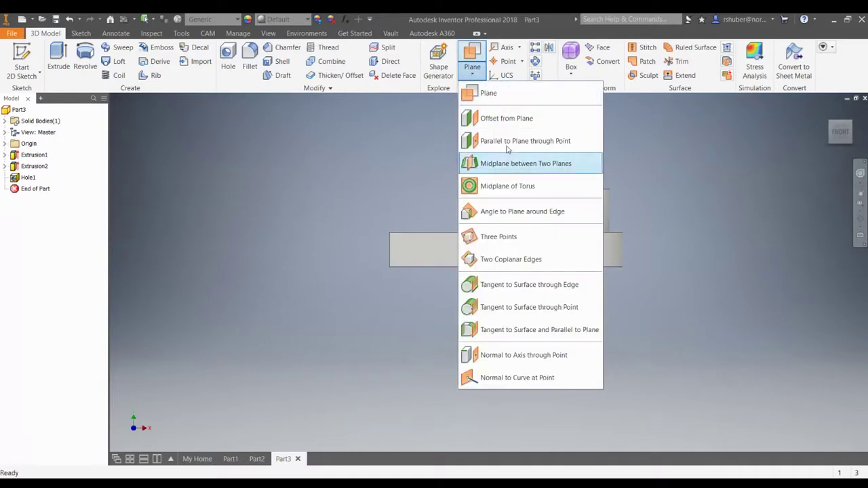
click(496, 214)
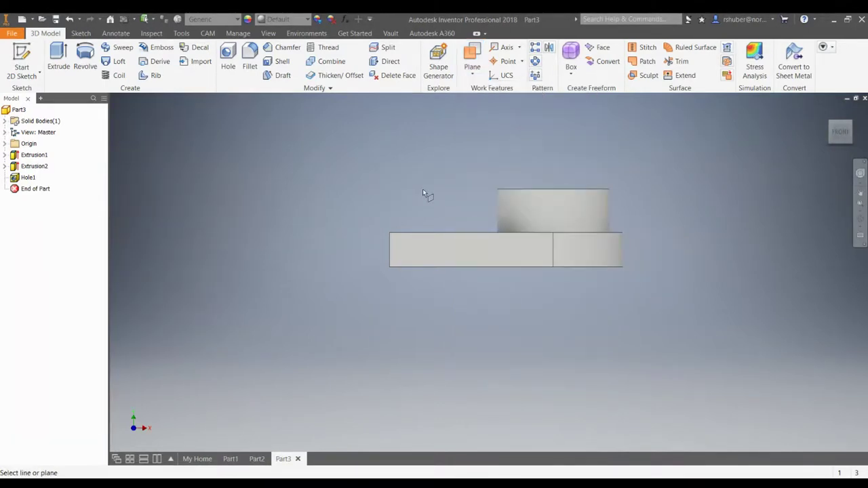
shift+middle_drag(461, 252, 440, 267)
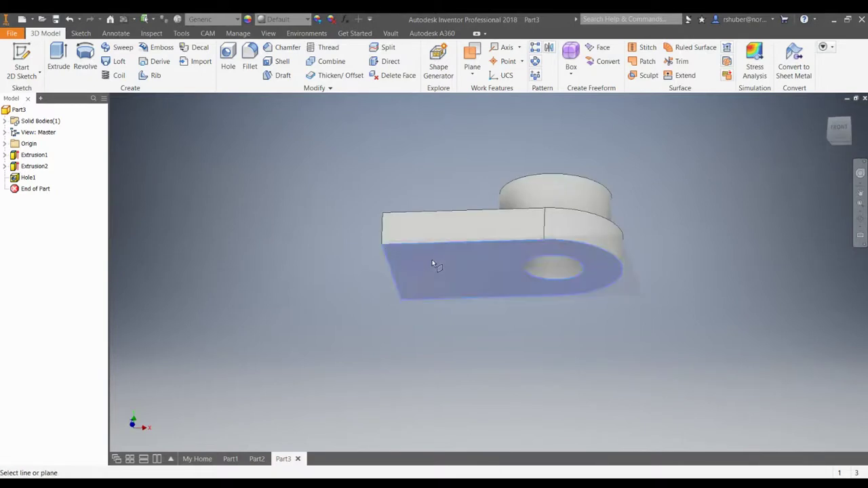
shift+middle_drag(330, 267, 374, 277)
click(395, 278)
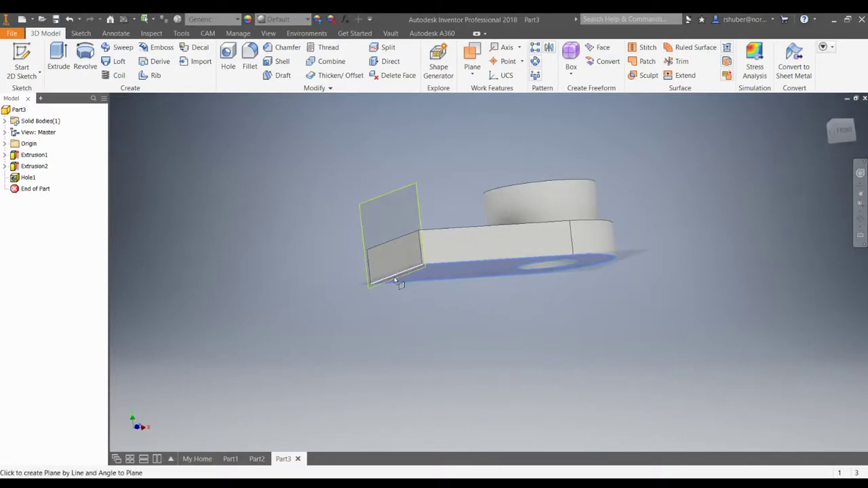
click(394, 276)
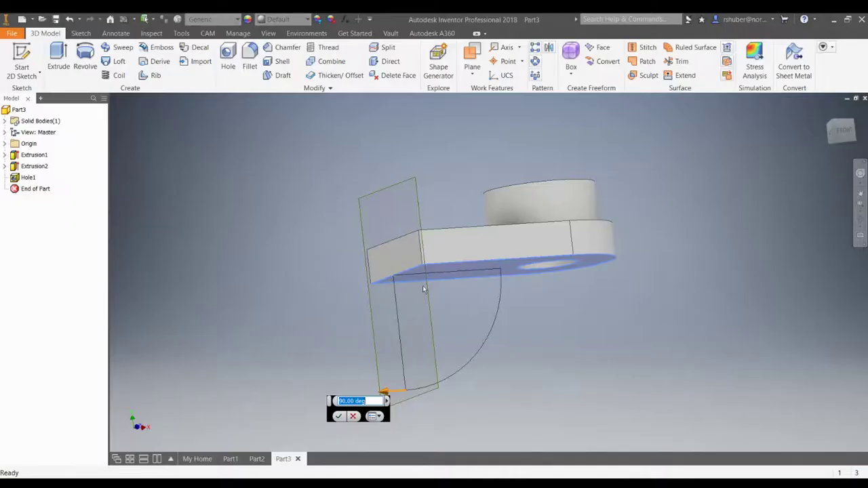
Set the work plane's angle to 360-120 degrees and create the plane
shift+middle_drag(466, 319, 441, 308)
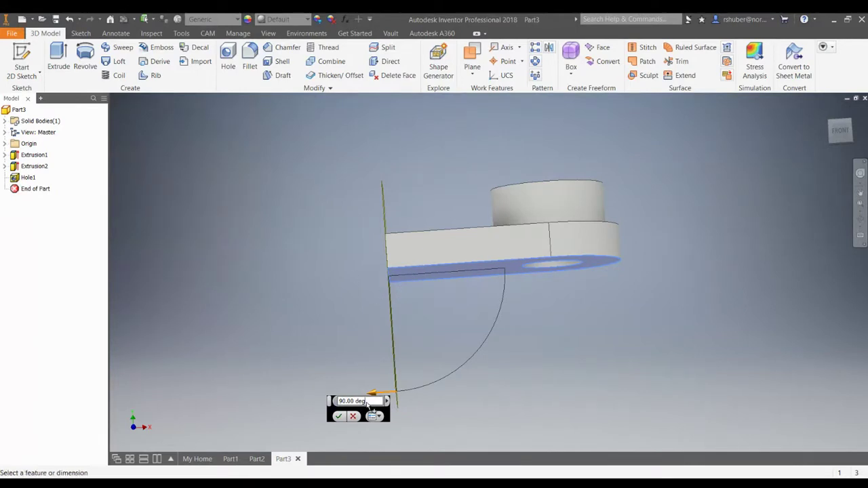
drag(381, 401, 343, 402)
key(BackSpace)
text(3)
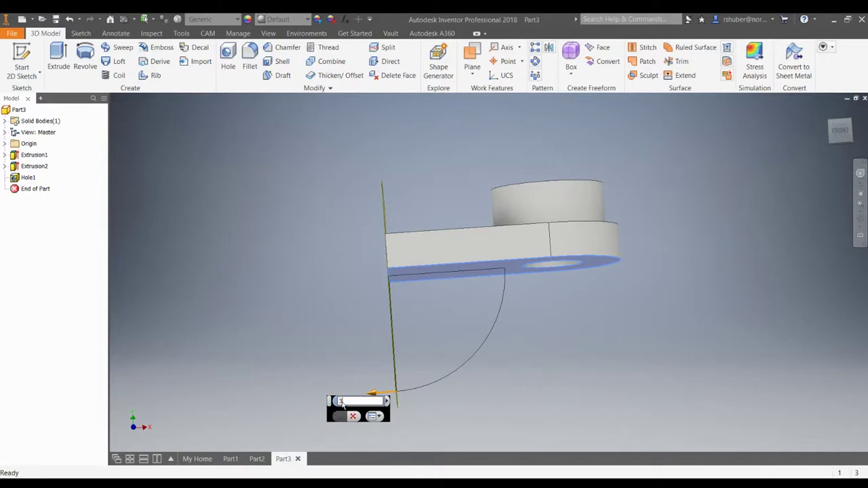
text(60)
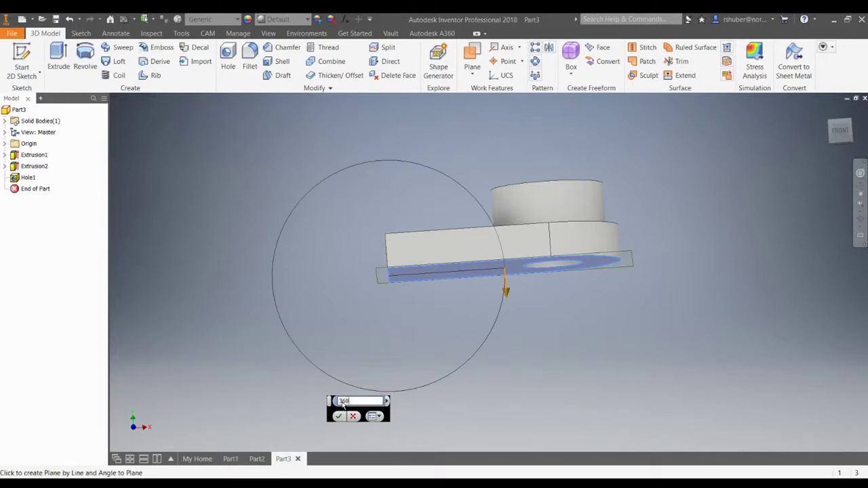
text(-120)
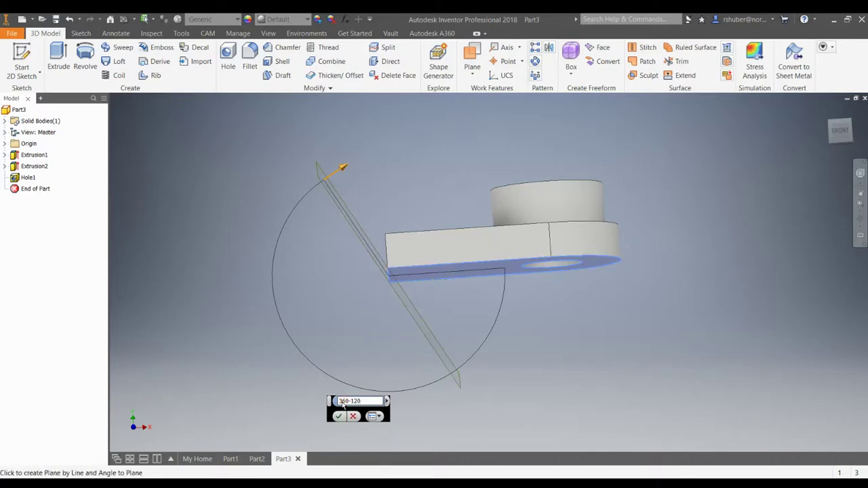
key(Return)
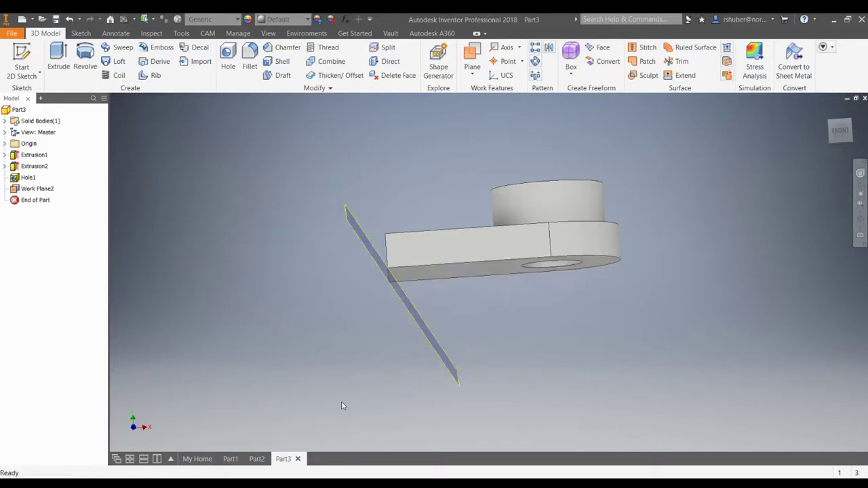
Start a 2D sketch on the inclined work plane at the plate's square end
click(841, 130)
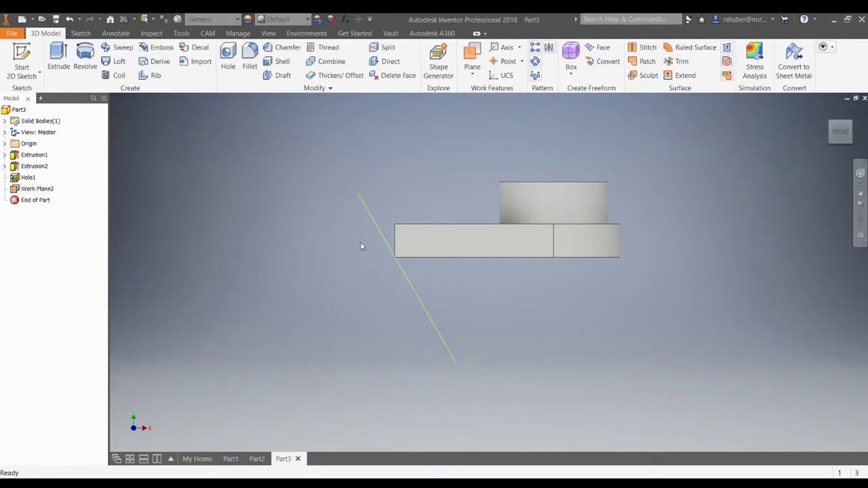
middle_drag(407, 231, 398, 264)
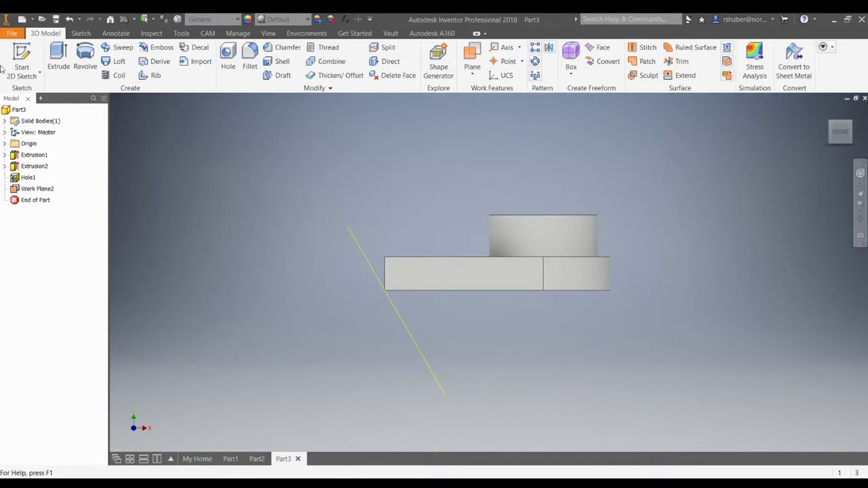
click(21, 74)
click(36, 98)
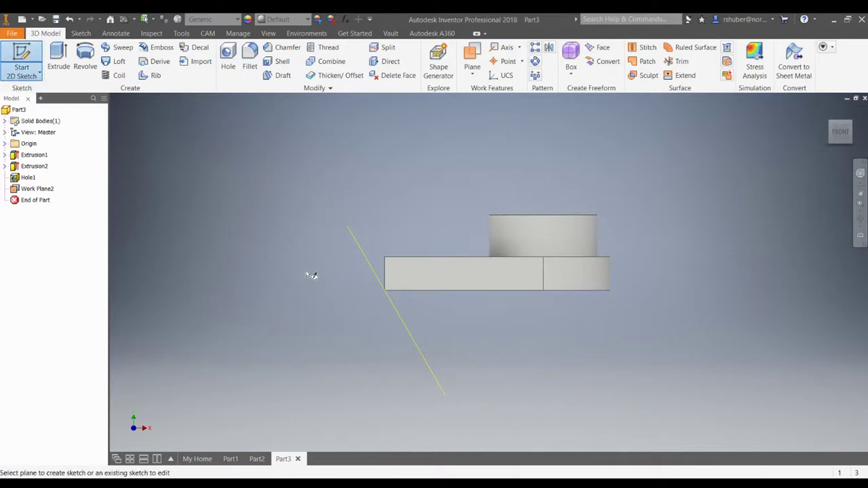
mouse_move(310, 276)
shift+middle_down()
mouse_move(297, 286)
mouse_move(330, 264)
shift+middle_up()
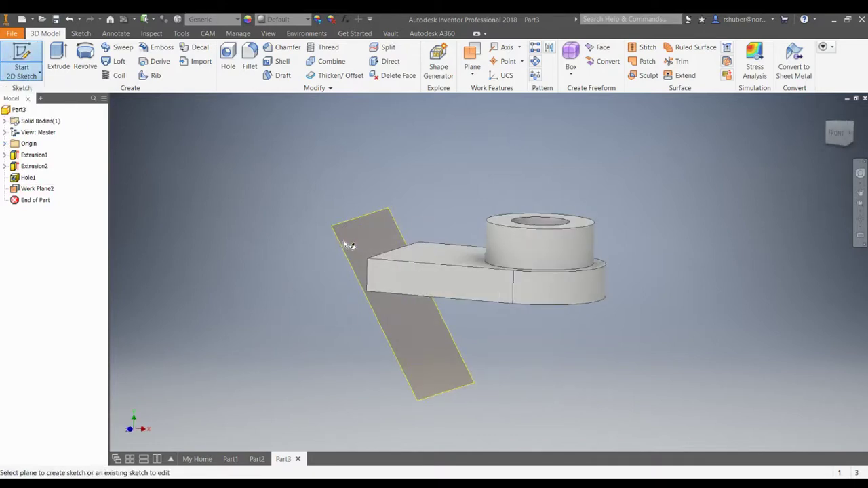
click(347, 251)
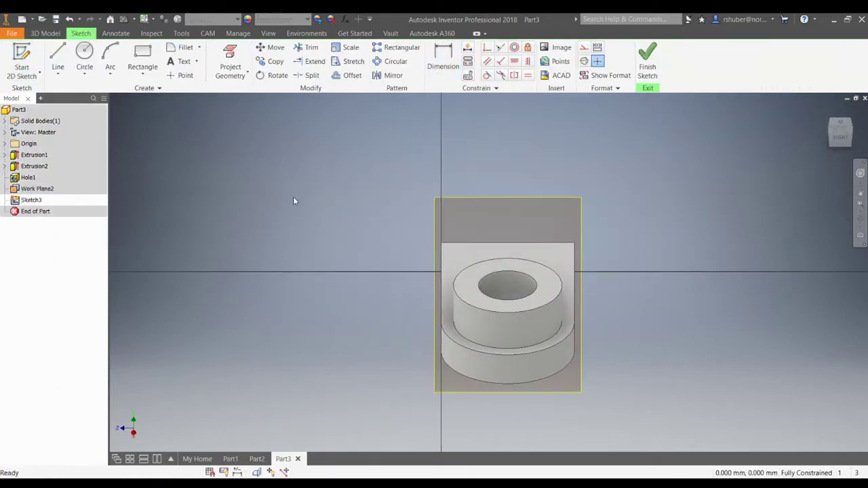
click(230, 58)
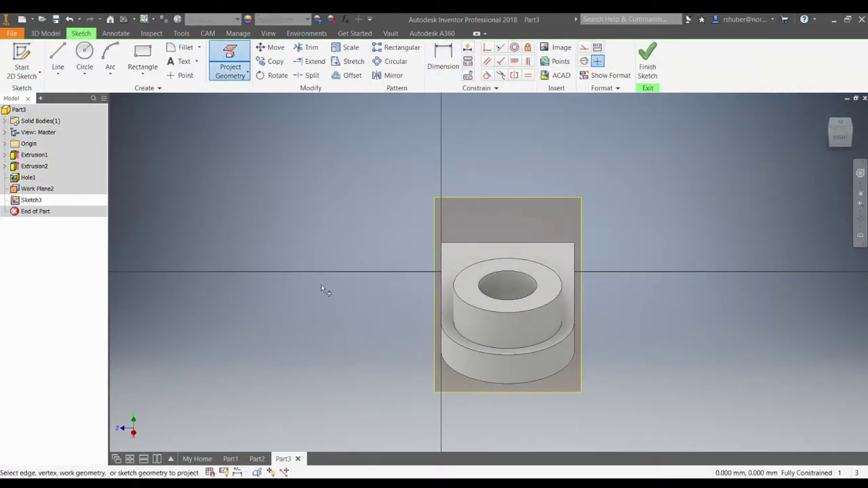
mouse_move(321, 286)
shift+middle_down()
mouse_move(427, 296)
mouse_move(460, 312)
mouse_move(358, 286)
mouse_move(385, 296)
shift+middle_up()
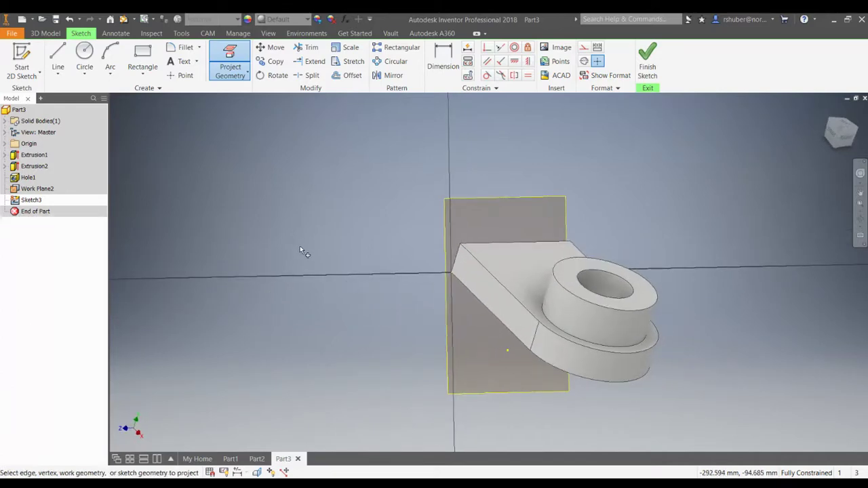
right_click(30, 201)
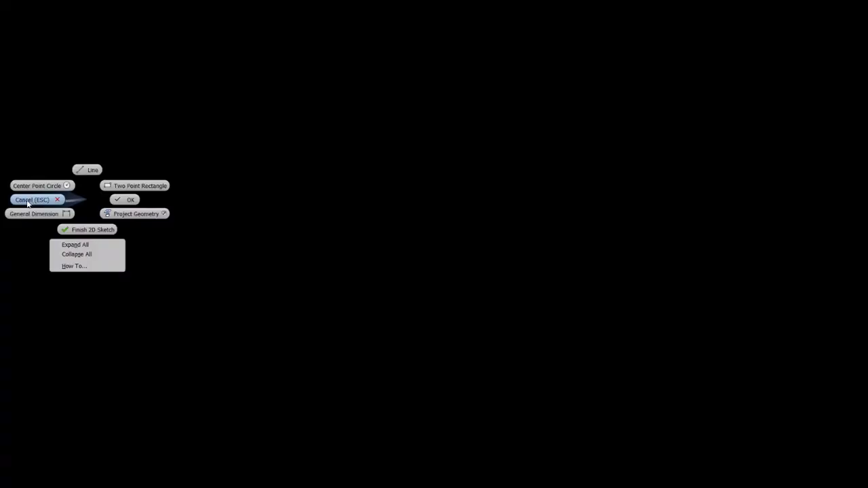
click(293, 235)
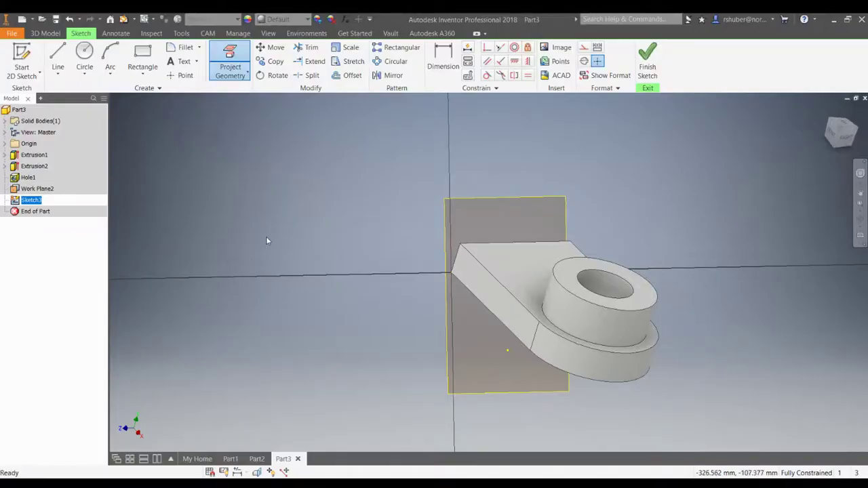
Use Slice Graphics to cut the part's display at the inclined sketch plane
right_click(35, 201)
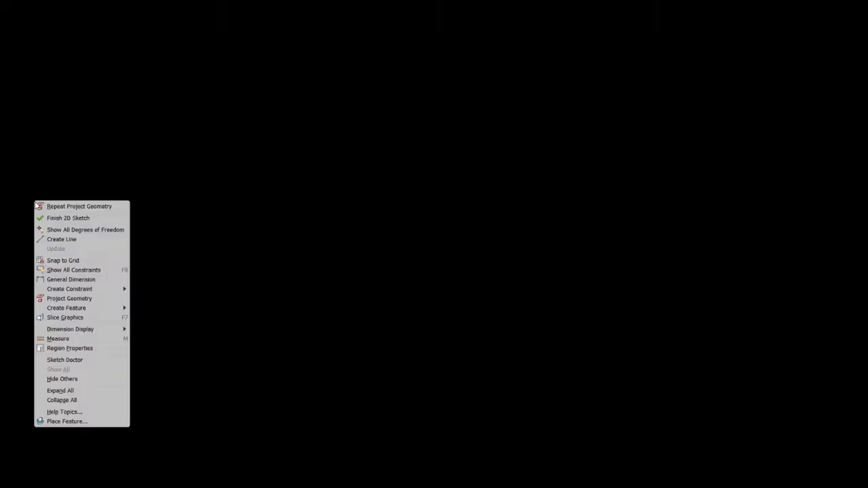
click(86, 317)
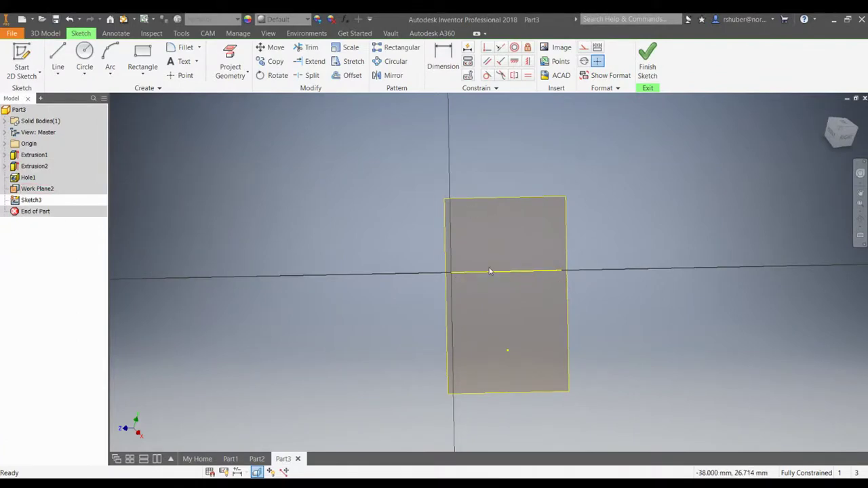
right_click(486, 229)
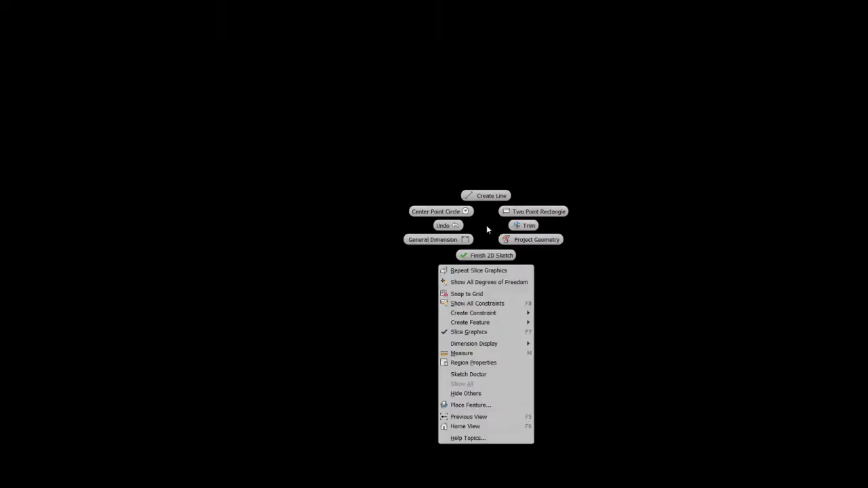
click(489, 274)
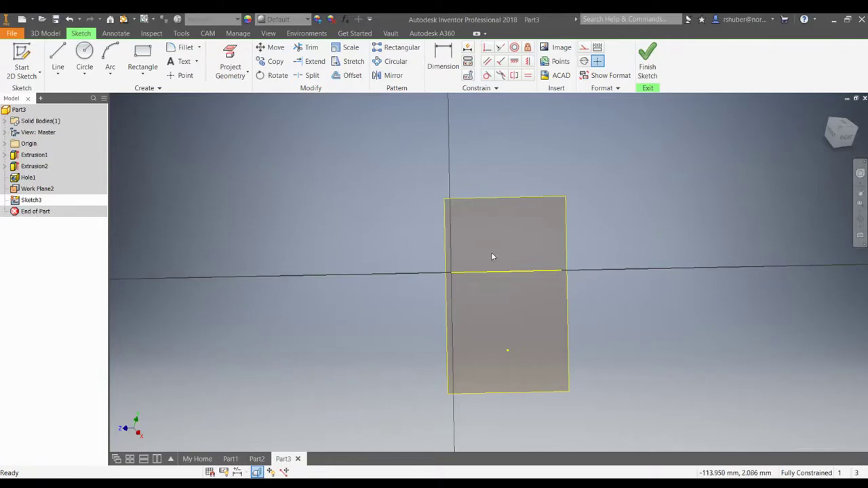
Finish the sketch on the inclined work plane and reopen it for editing
click(647, 64)
click(29, 200)
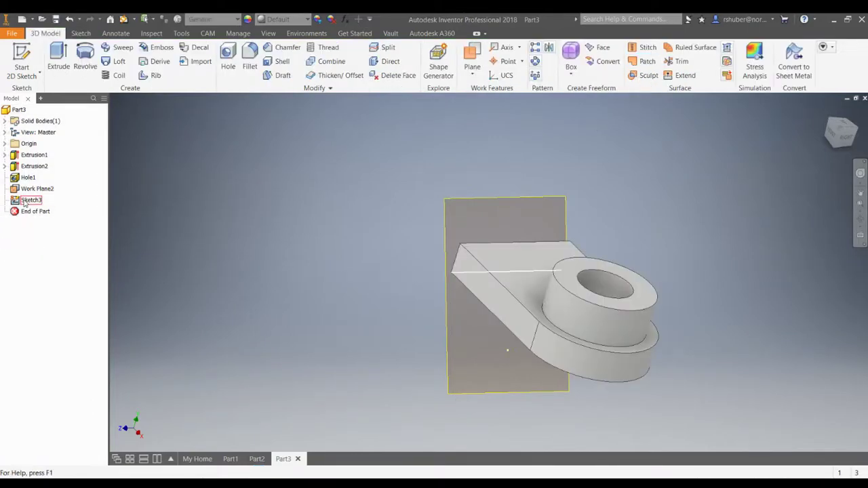
right_click(26, 202)
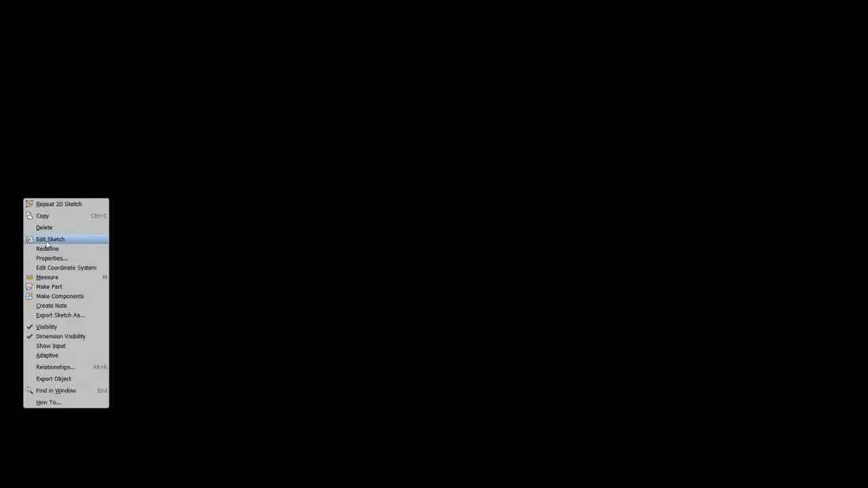
click(41, 238)
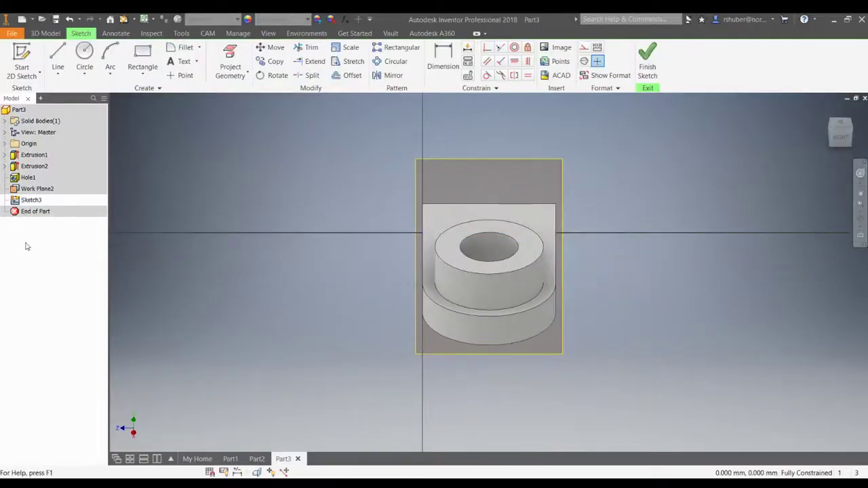
Slice the part's display at the sketch plane and draw a vertical line about 60 mm long up from the projected edge's midpoint
right_click(27, 201)
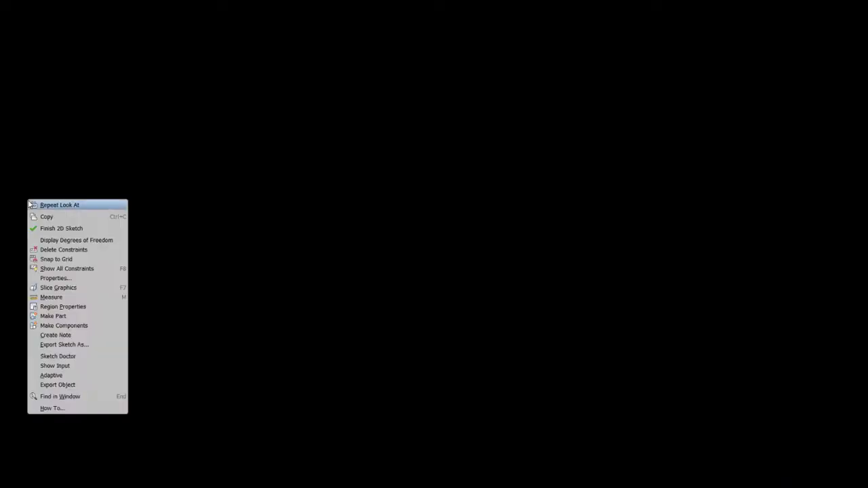
click(54, 288)
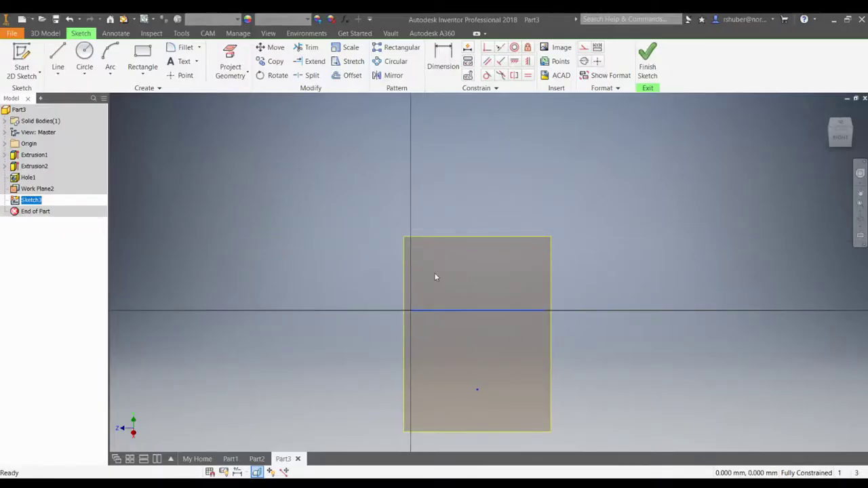
click(56, 57)
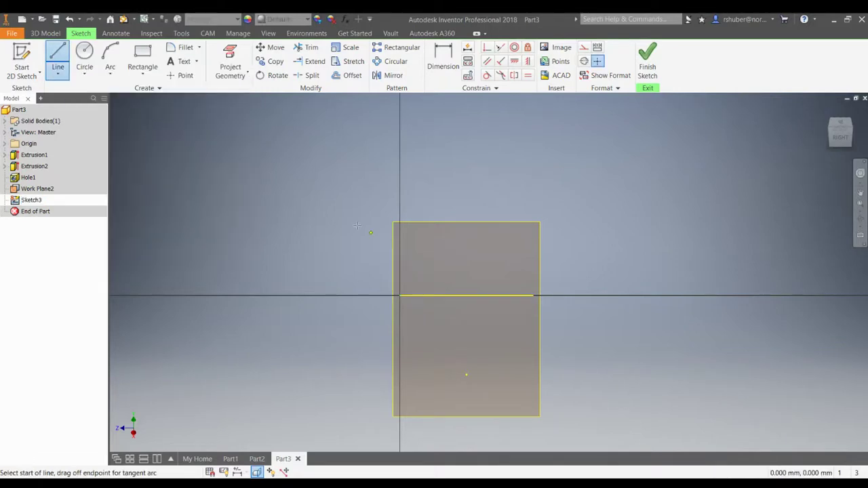
click(469, 296)
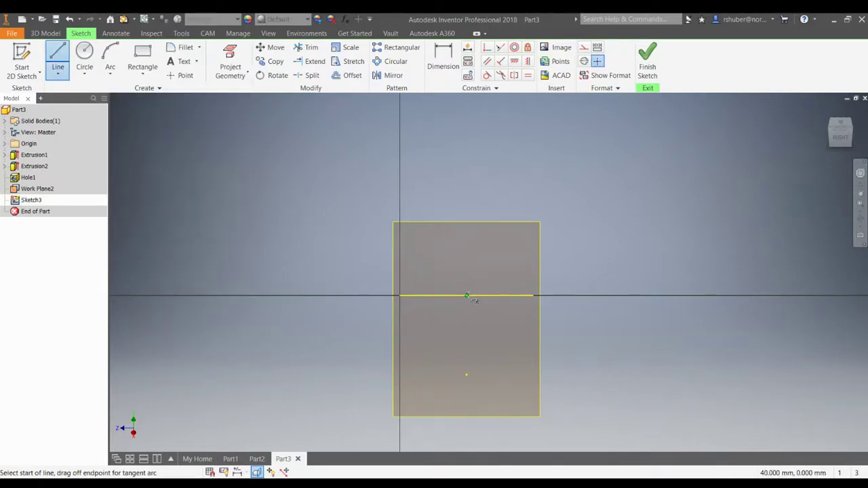
click(467, 296)
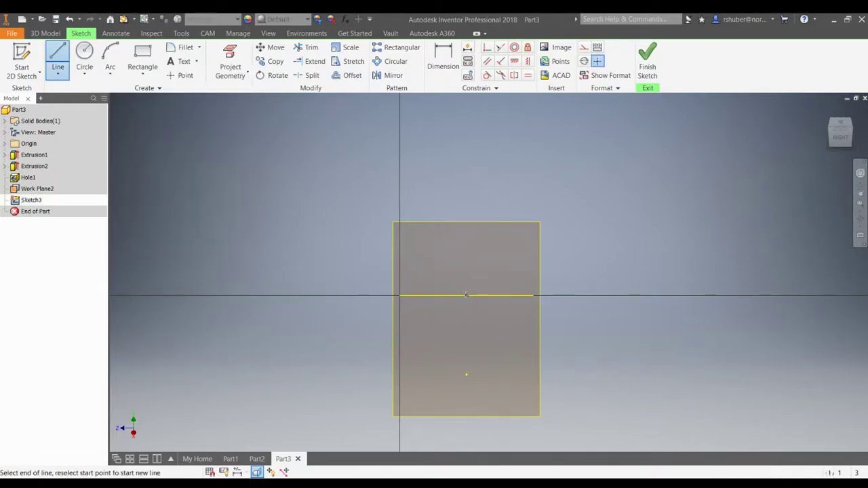
click(467, 197)
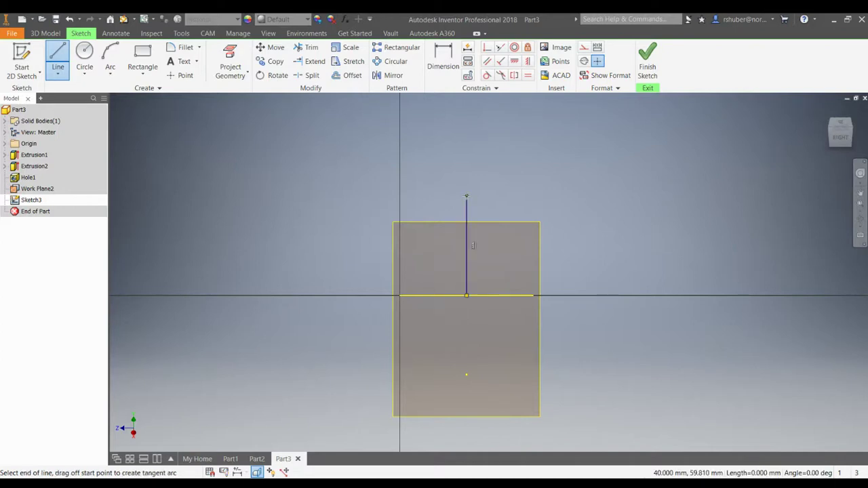
Dimension the vertical line's length to 95 mm
click(442, 61)
click(468, 247)
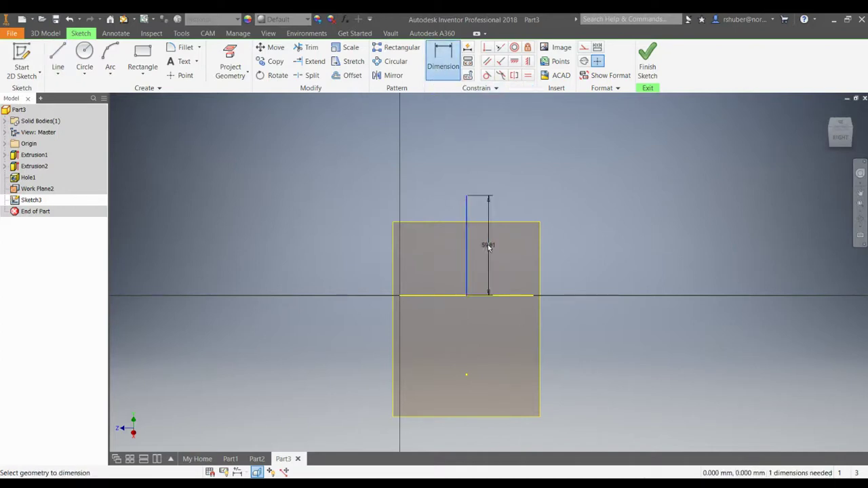
click(503, 244)
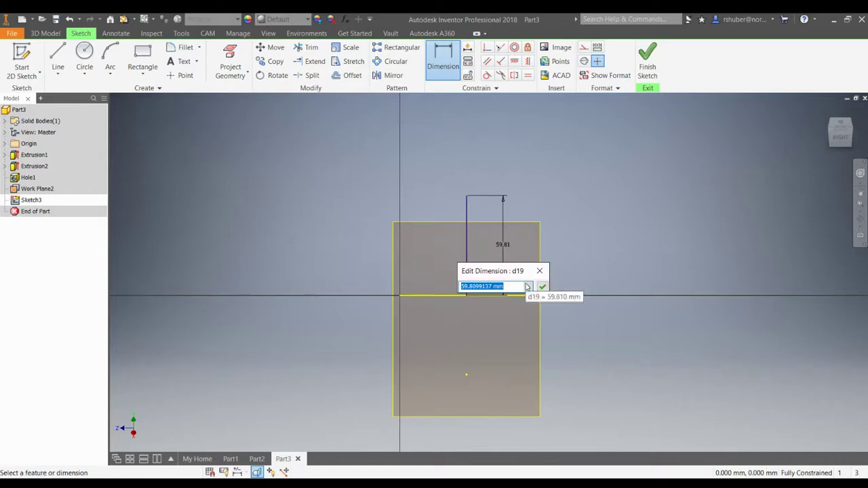
text(95)
key(Return)
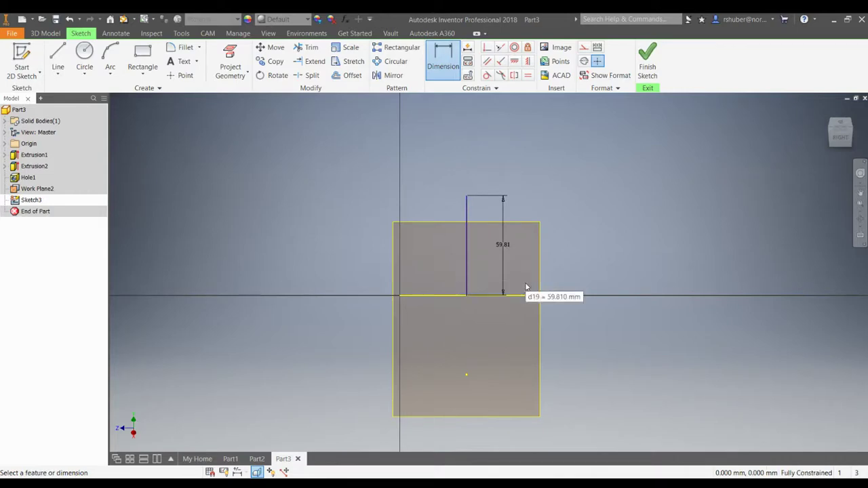
Draw a horizontal line about 53 mm long leftward from the upper end of the 95 mm vertical line
click(58, 57)
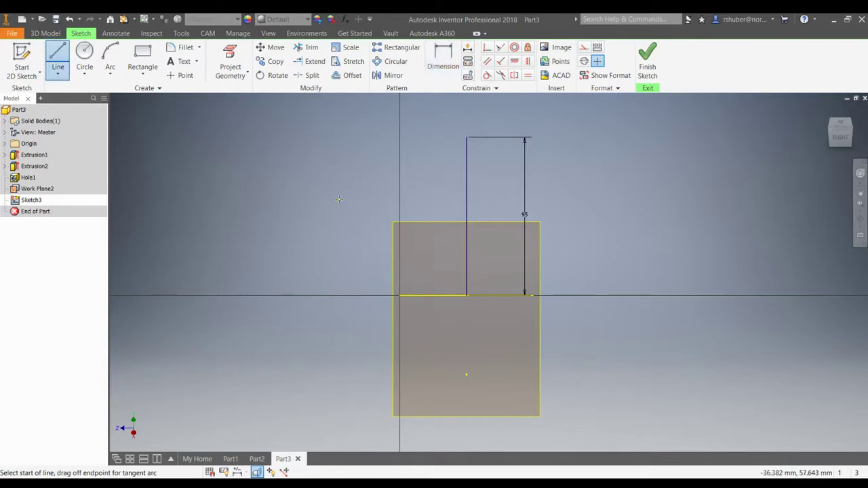
click(467, 138)
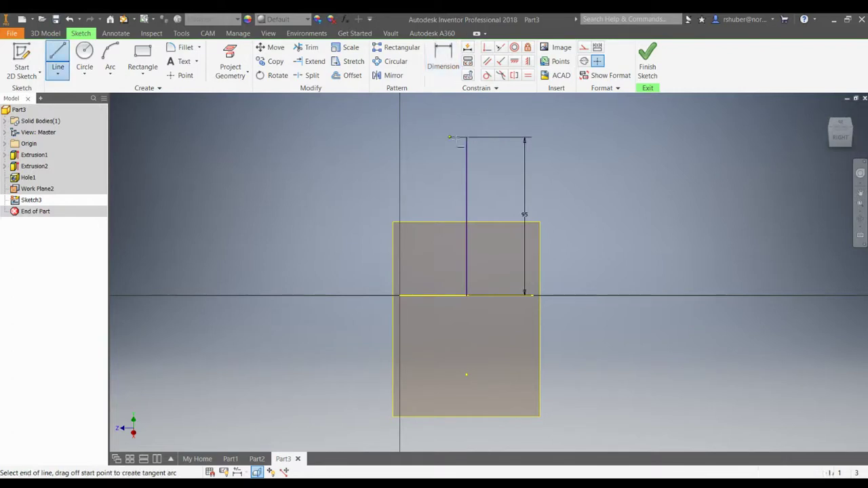
click(377, 137)
key(Escape)
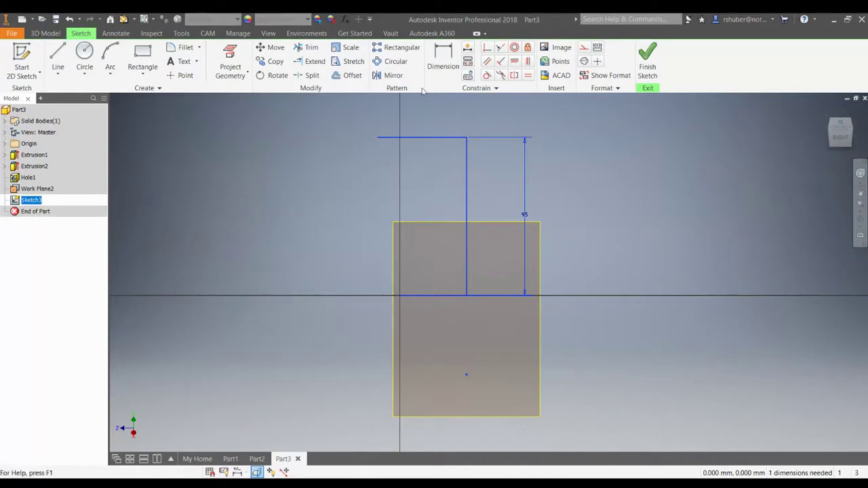
Dimension the upper horizontal line's length to 45 mm
click(444, 66)
click(421, 138)
click(422, 117)
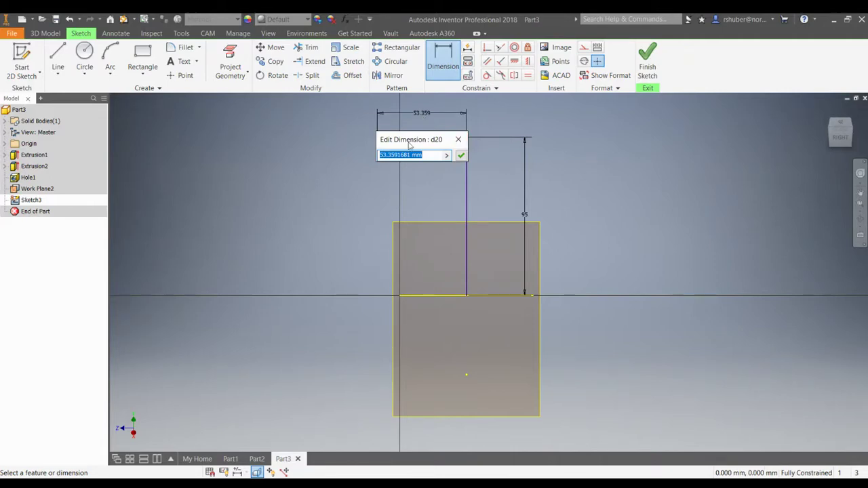
drag(409, 144, 282, 131)
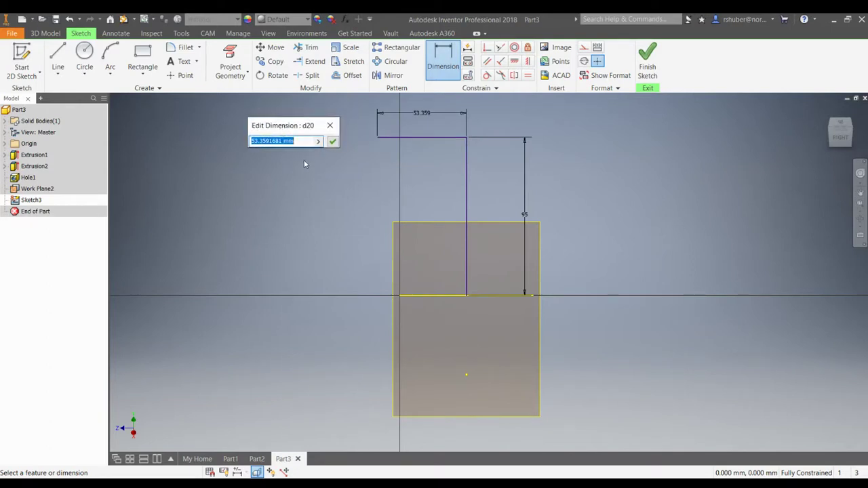
text(45)
click(332, 141)
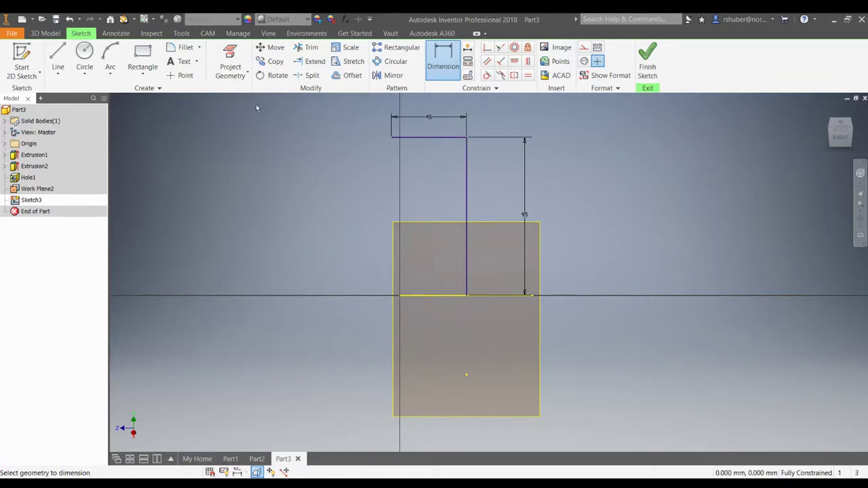
Draw a vertical line about 19 mm long down from the free end of the 45 mm horizontal line
click(57, 58)
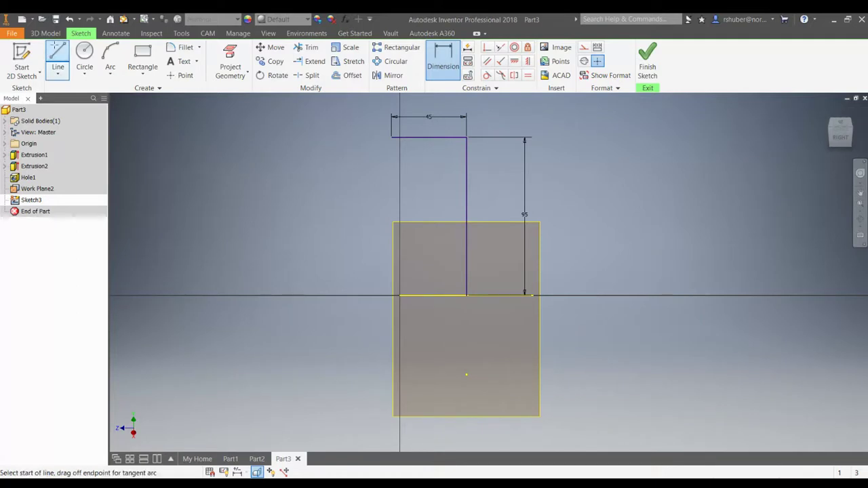
click(392, 138)
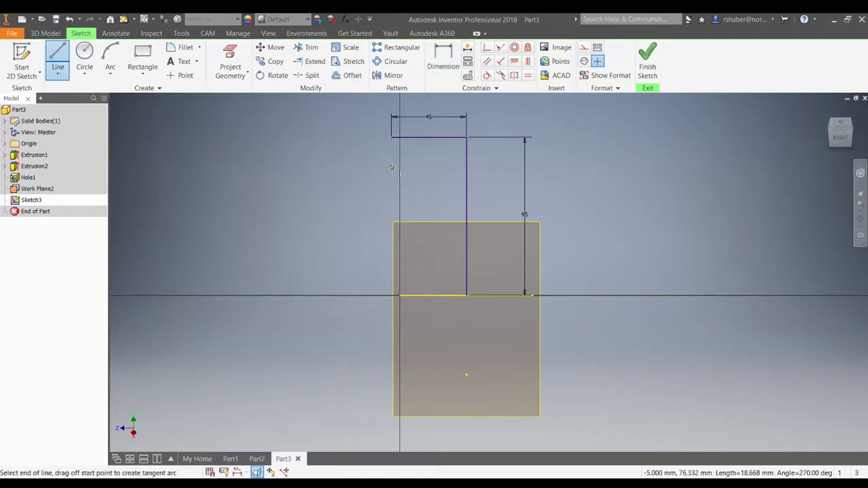
click(392, 168)
key(Escape)
Dimension the short vertical line's length to 25 mm
key(d)
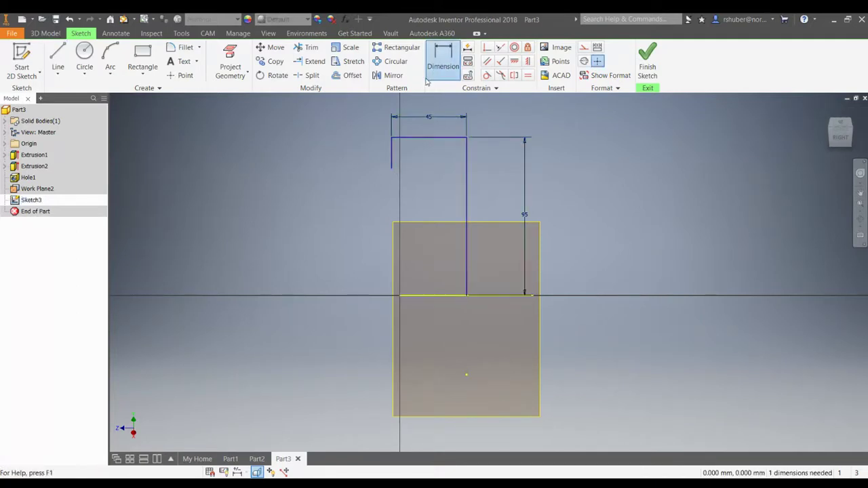
click(392, 155)
click(370, 157)
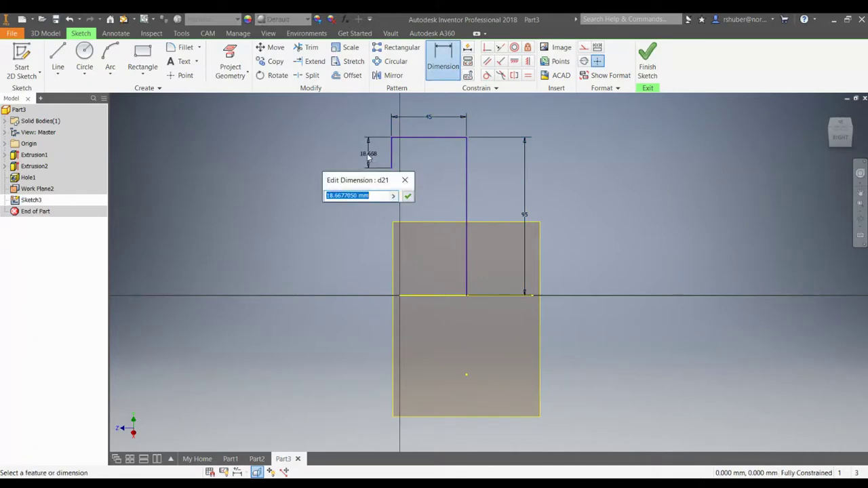
text(25)
key(Return)
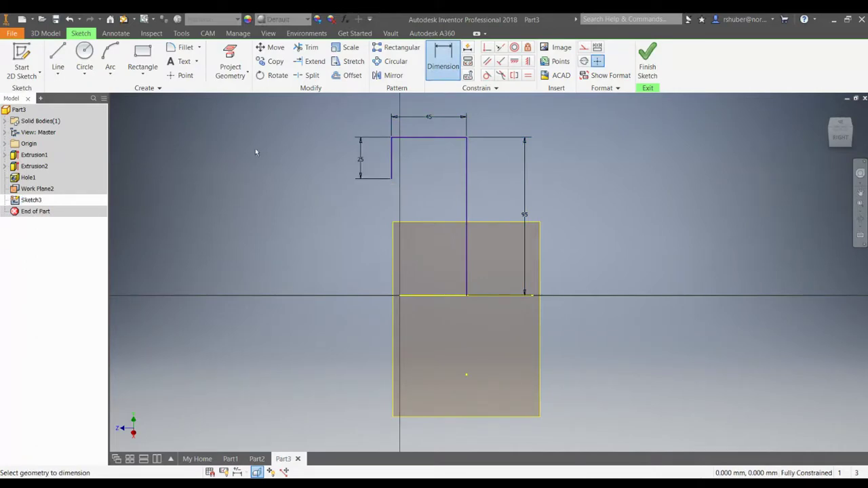
Draw a circle centred on the lower end of the 25 mm line and passing through that line's upper endpoint
click(84, 57)
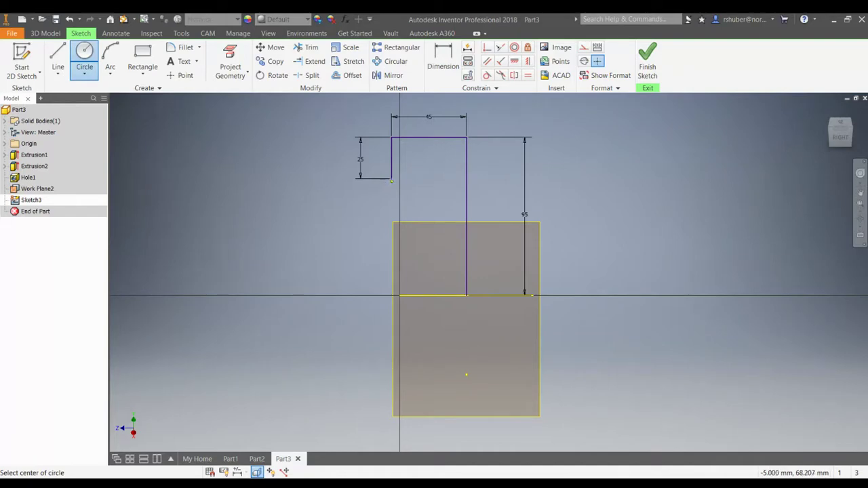
click(391, 179)
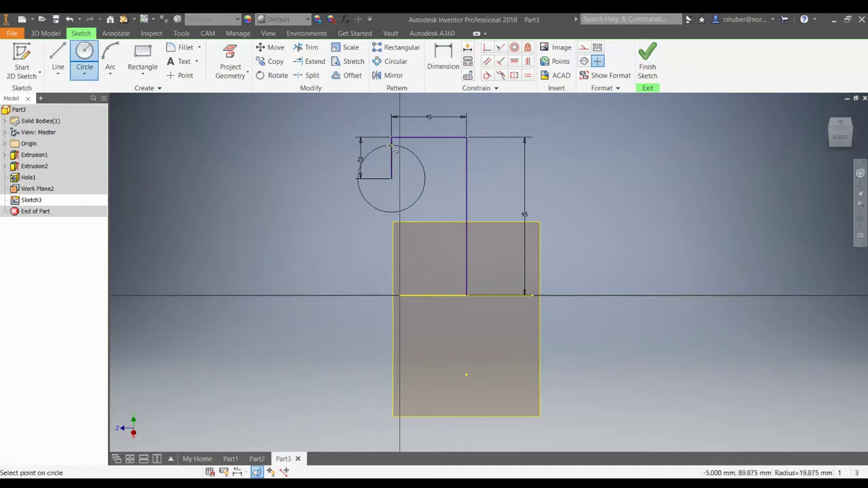
click(391, 139)
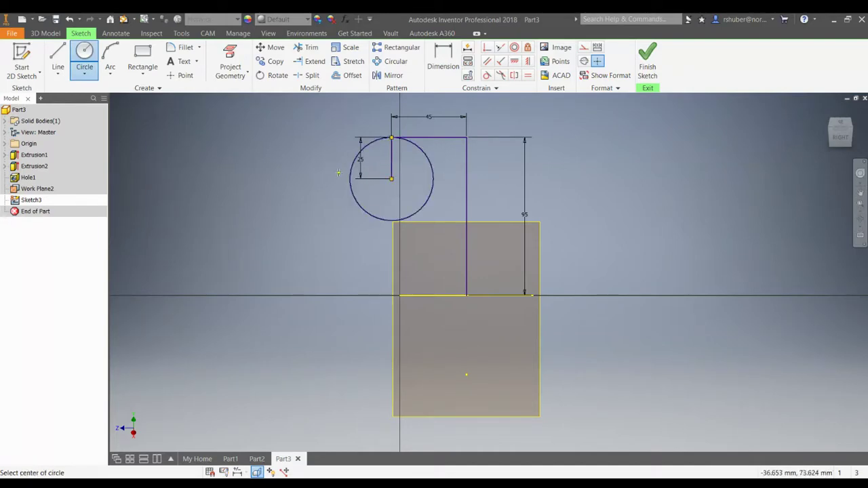
key(Escape)
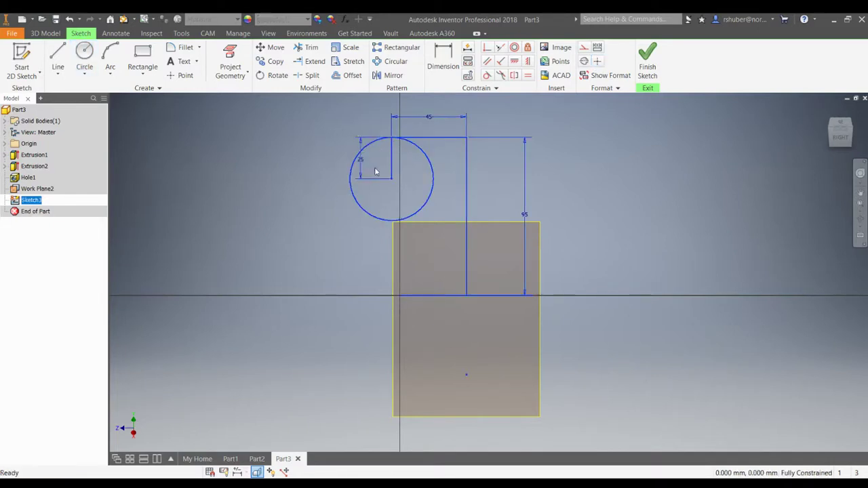
Draw a vertical line about 55 mm long from the projected edge's left endpoint up into the large circle
middle_drag(375, 171, 396, 165)
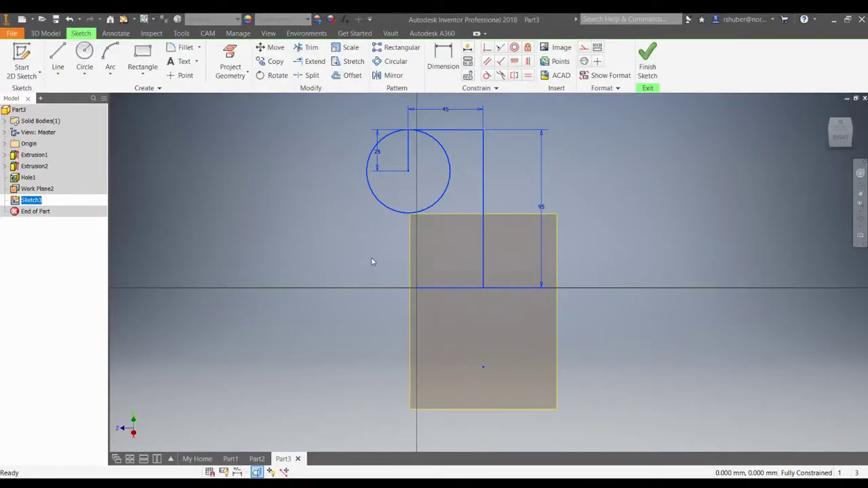
click(59, 47)
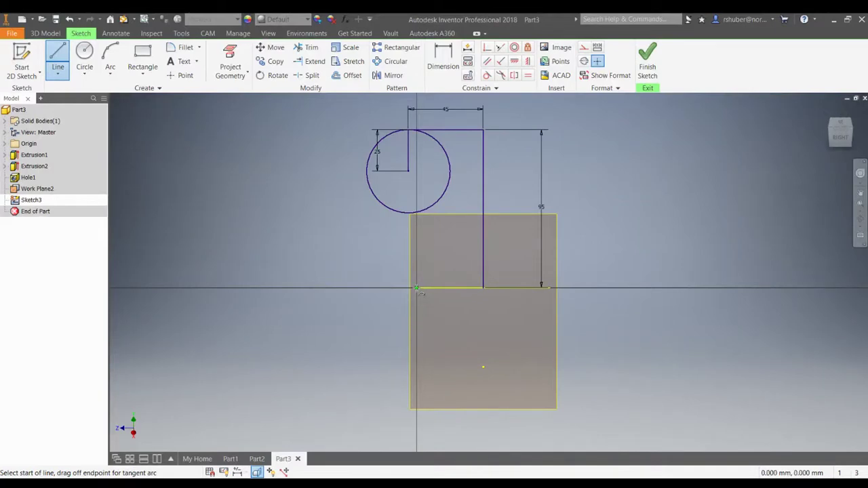
click(416, 289)
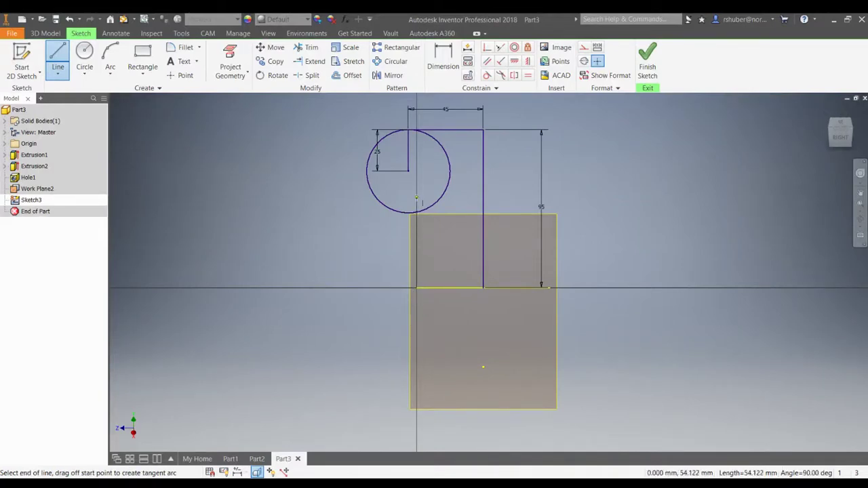
click(417, 212)
key(Escape)
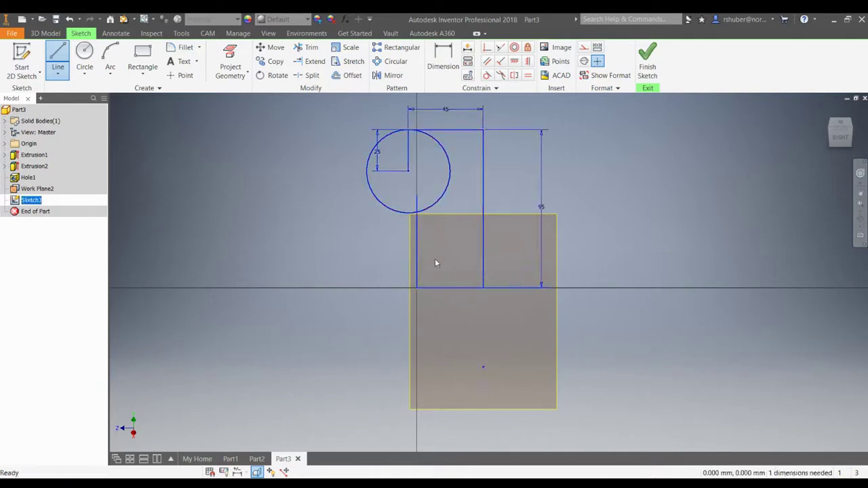
Draw a small circle below the large circle, outside the new vertical line, and dimension its diameter to 20 mm
click(84, 56)
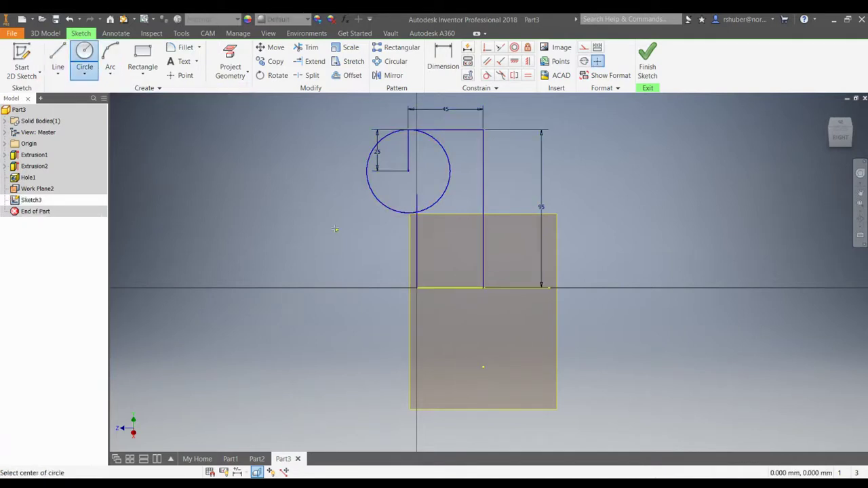
click(375, 237)
click(366, 230)
click(442, 61)
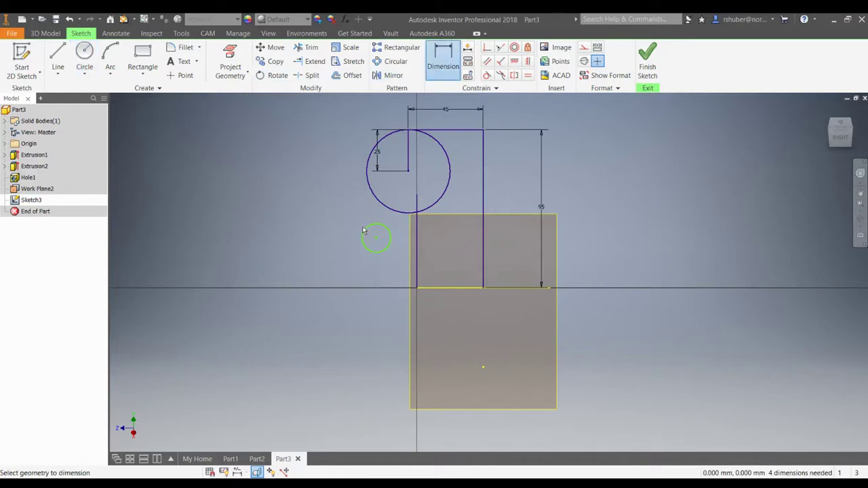
click(364, 231)
click(344, 218)
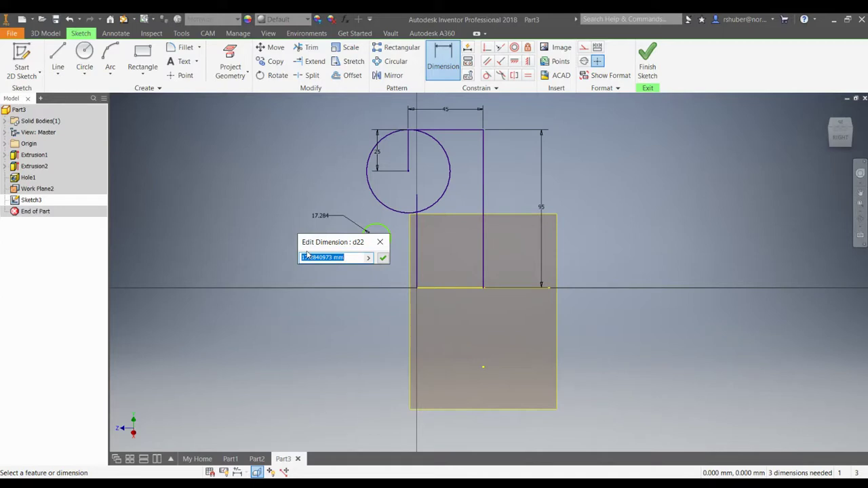
text(20)
key(Return)
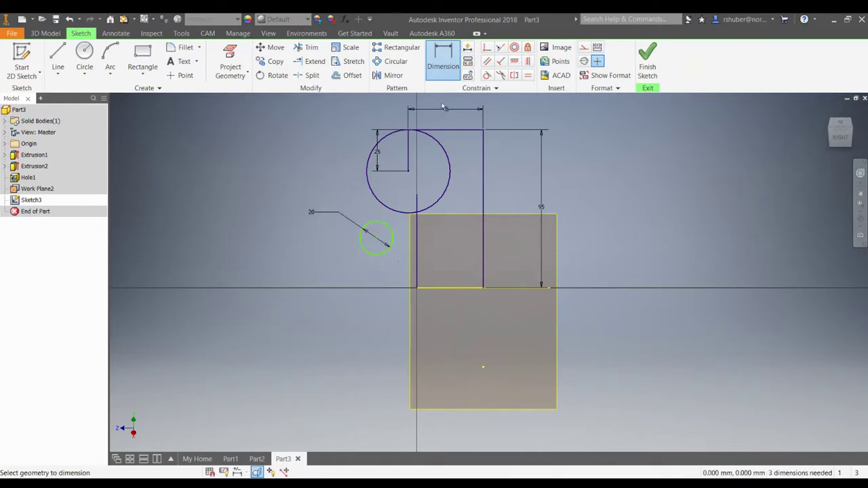
Apply a tangent constraint between the 20 mm circle and the large circle
click(487, 76)
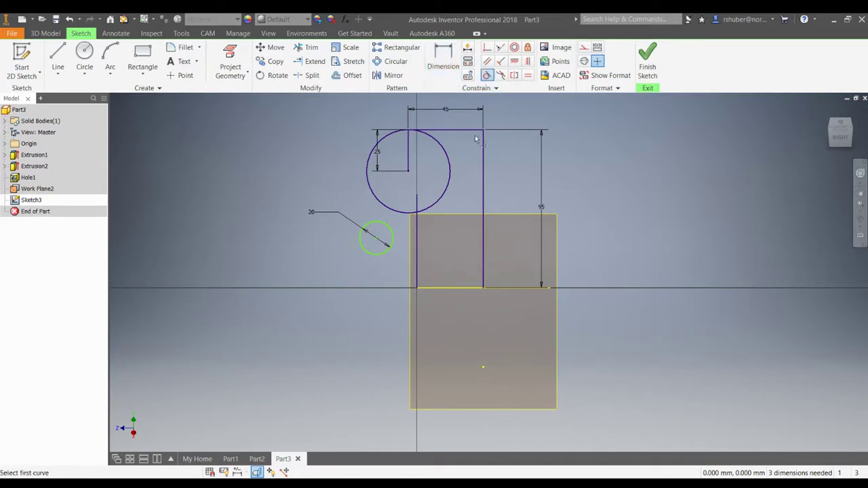
click(384, 227)
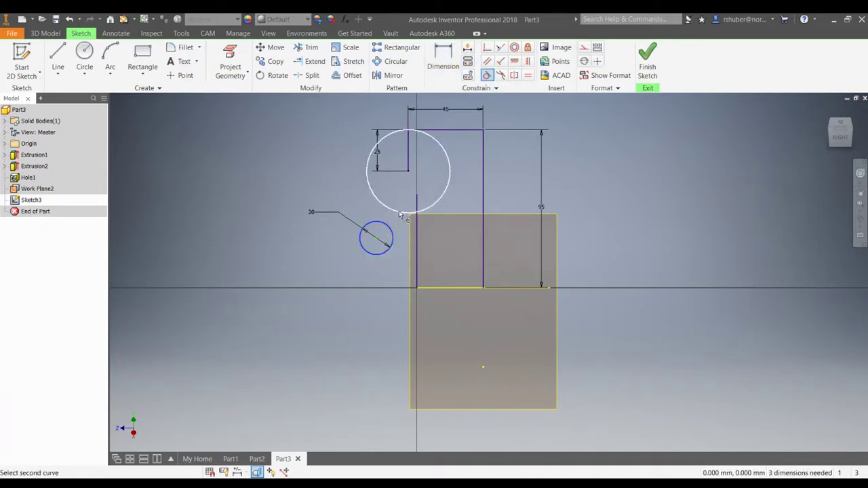
click(400, 214)
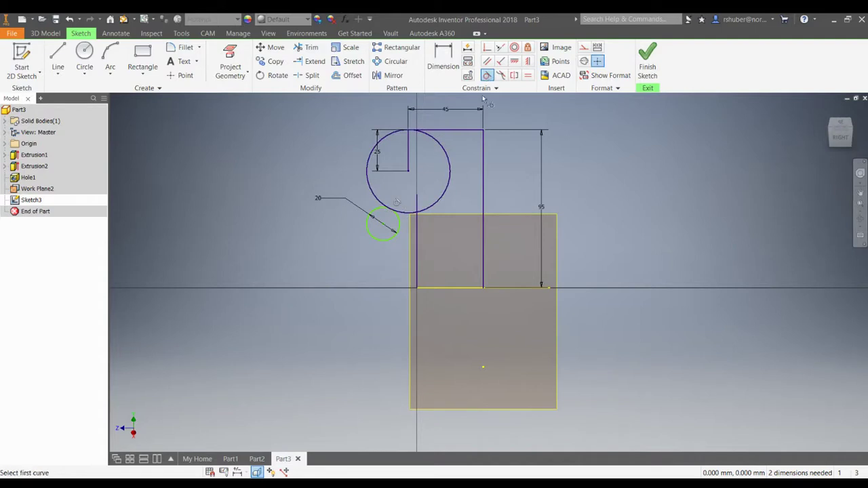
Apply a tangent constraint between the 20 mm circle and the short vertical line beside it
click(400, 229)
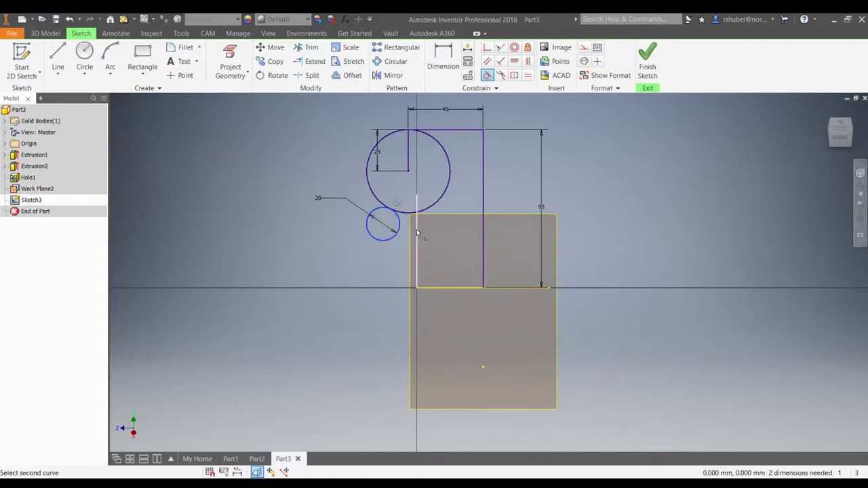
click(417, 232)
key(Escape)
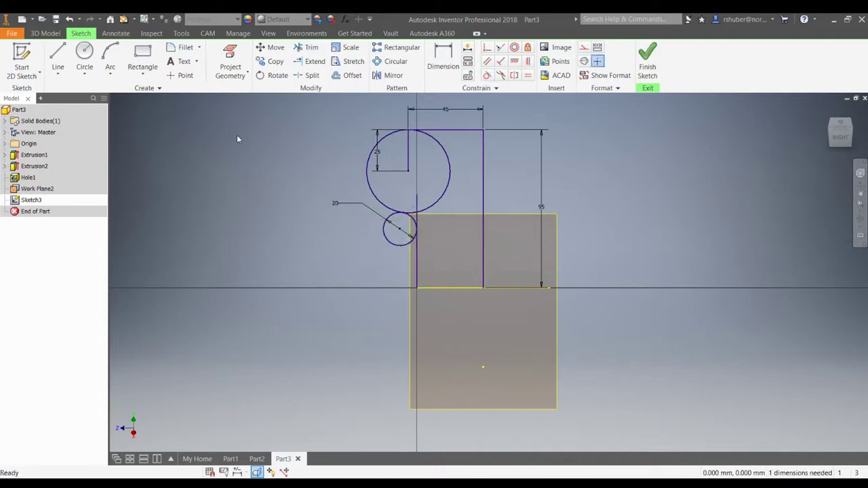
Delete the 25 mm dimension and the short vertical helper line inside the large circle
click(306, 49)
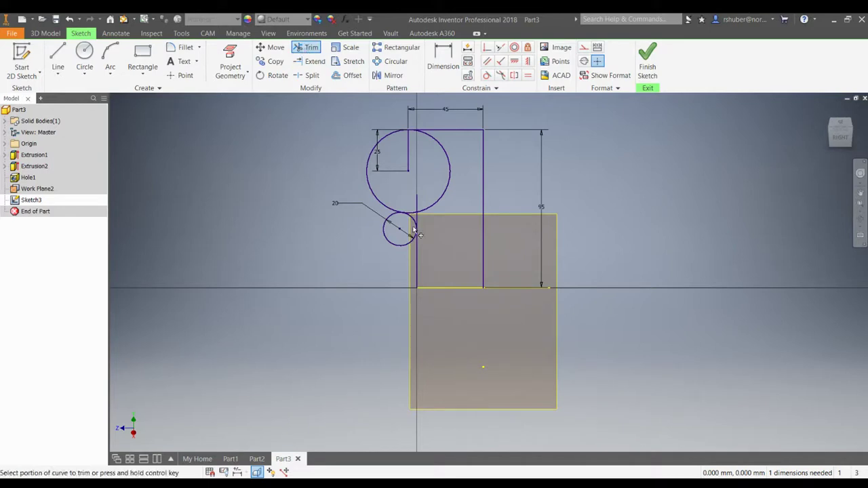
scroll(417, 231, down, 2)
scroll(407, 227, up, 3)
middle_drag(385, 192, 413, 247)
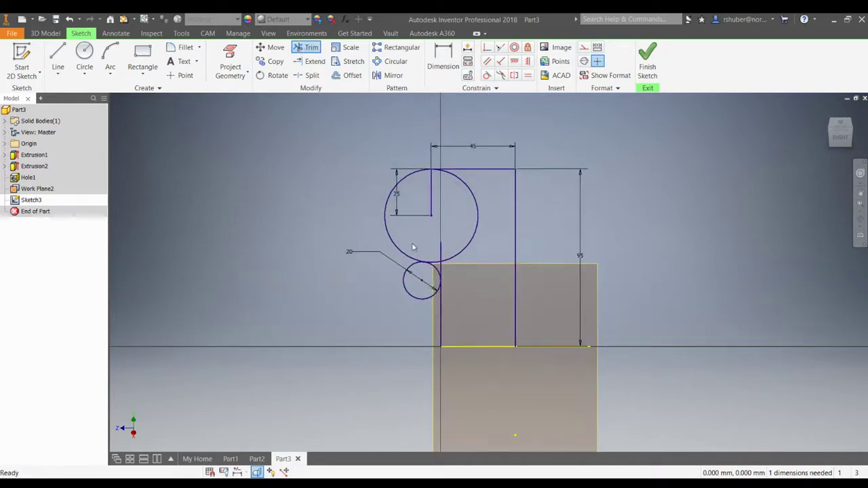
key(Escape)
click(400, 196)
key(Delete)
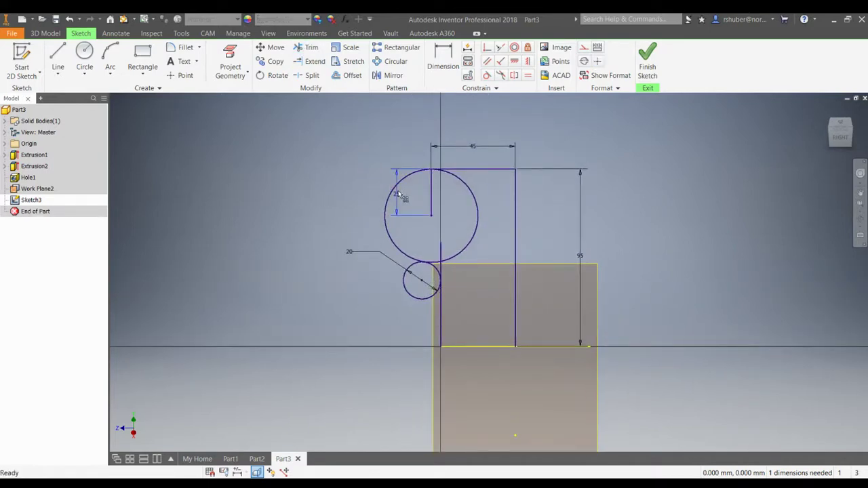
click(432, 200)
key(Delete)
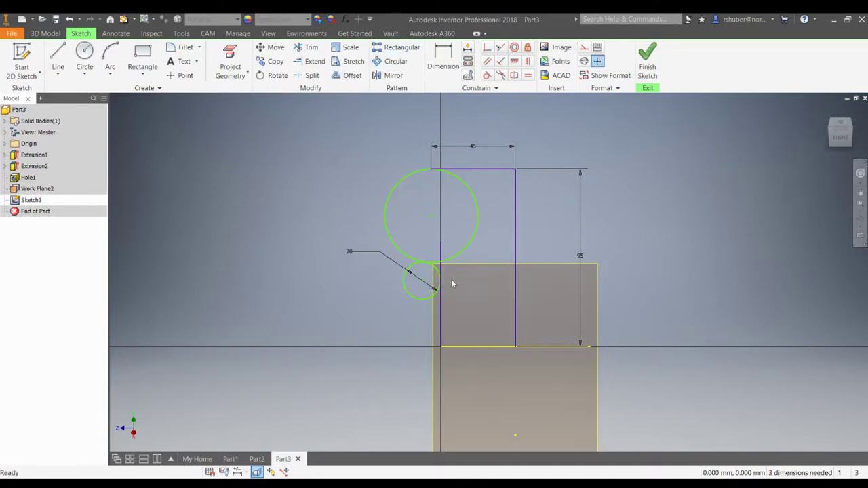
Trim the small circle, large circle and vertical line to their tangent points, leaving one continuous outer profile
click(308, 47)
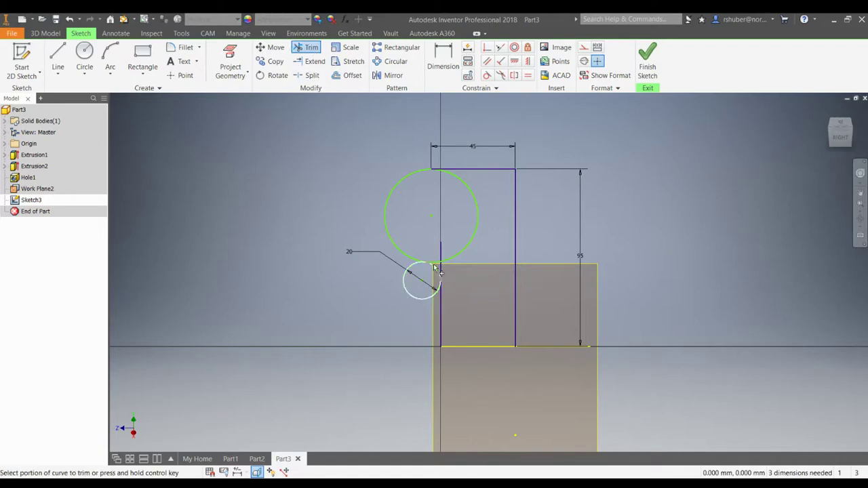
scroll(441, 285, down, 2)
scroll(444, 286, up, 3)
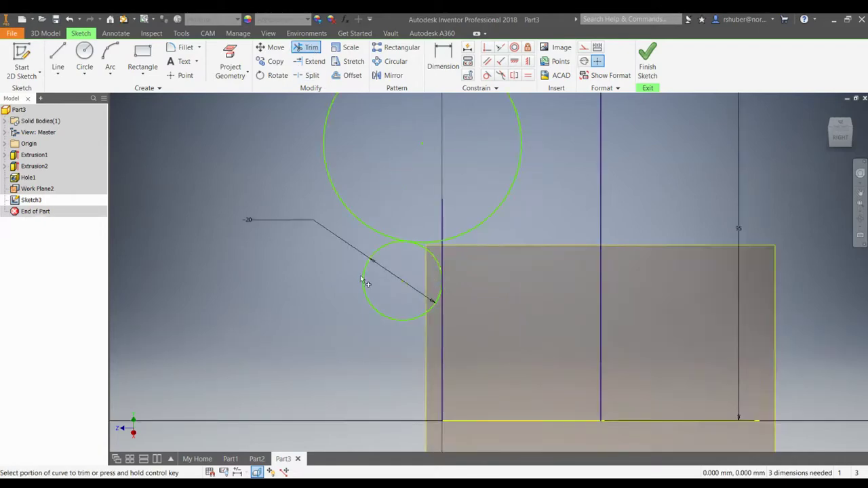
click(366, 281)
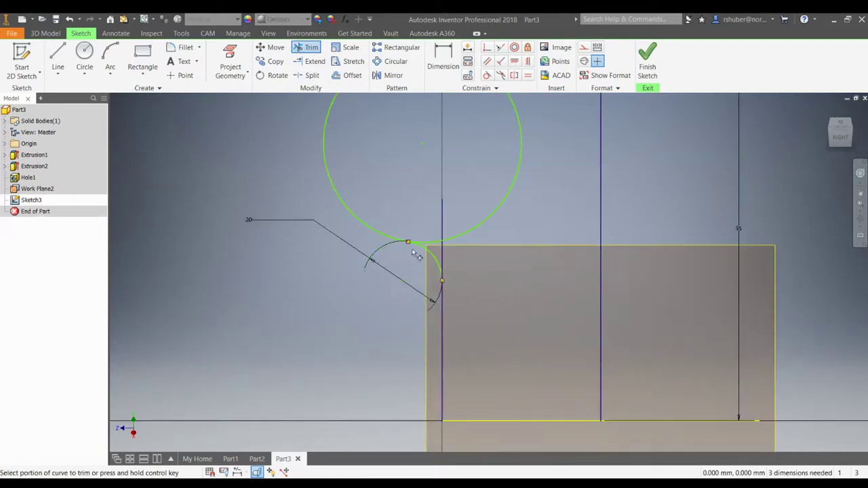
click(453, 238)
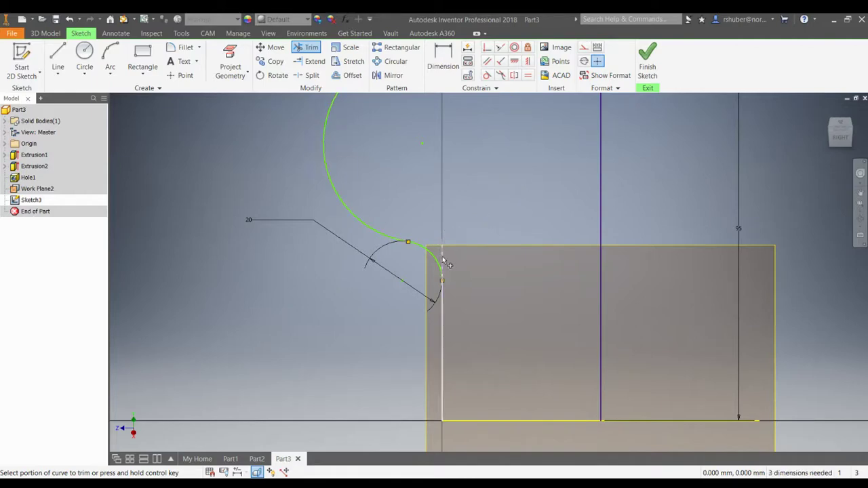
scroll(459, 232, down, 3)
middle_drag(392, 182, 390, 212)
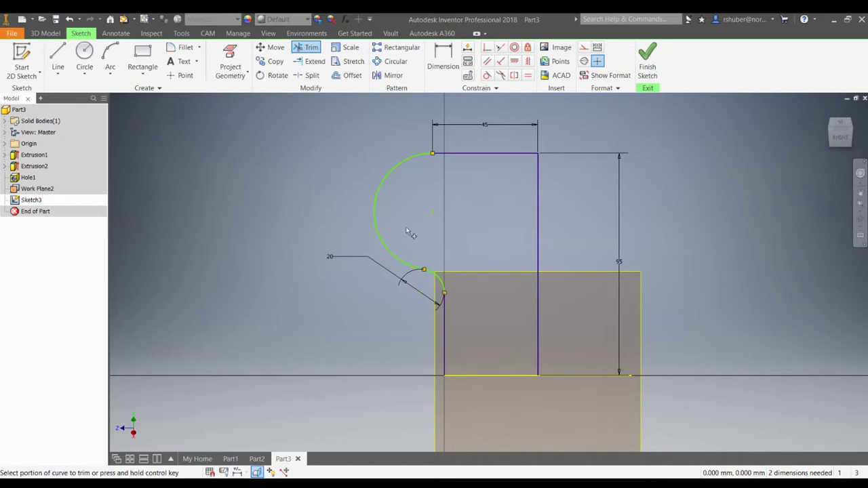
key(Escape)
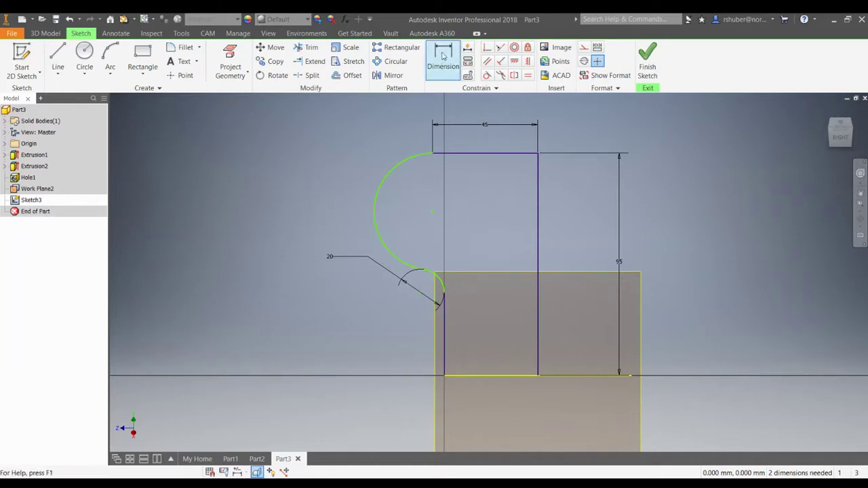
Draw a circle concentric with the large arc and dimension its diameter to 25 mm
click(84, 60)
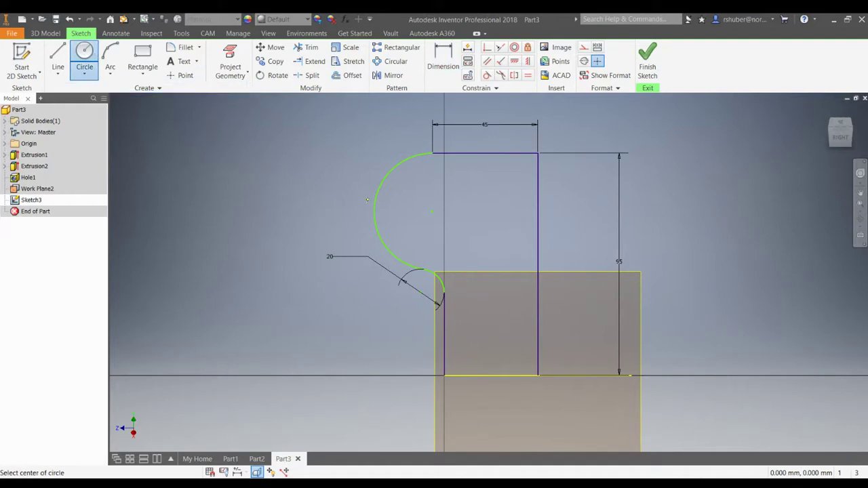
click(431, 213)
click(421, 190)
key(d)
click(425, 197)
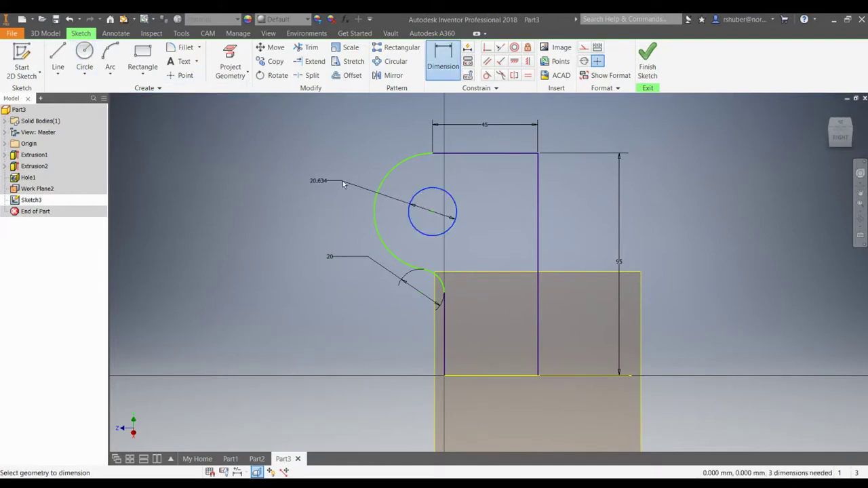
click(333, 182)
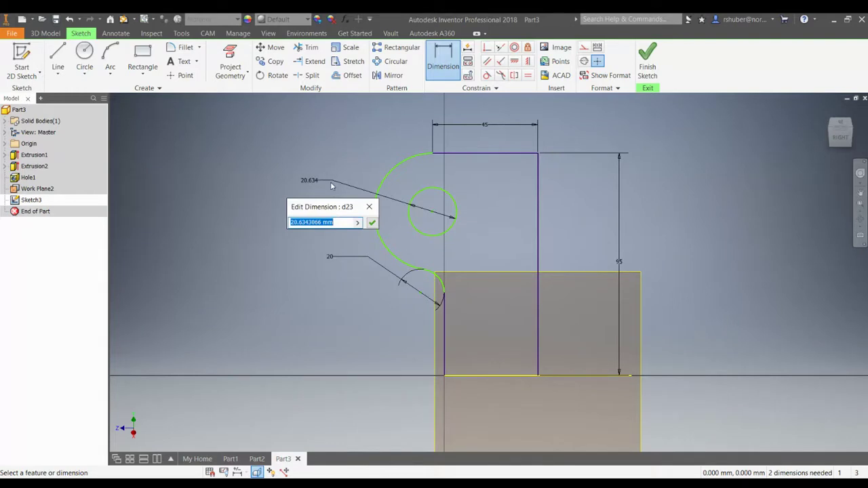
text(25)
key(Return)
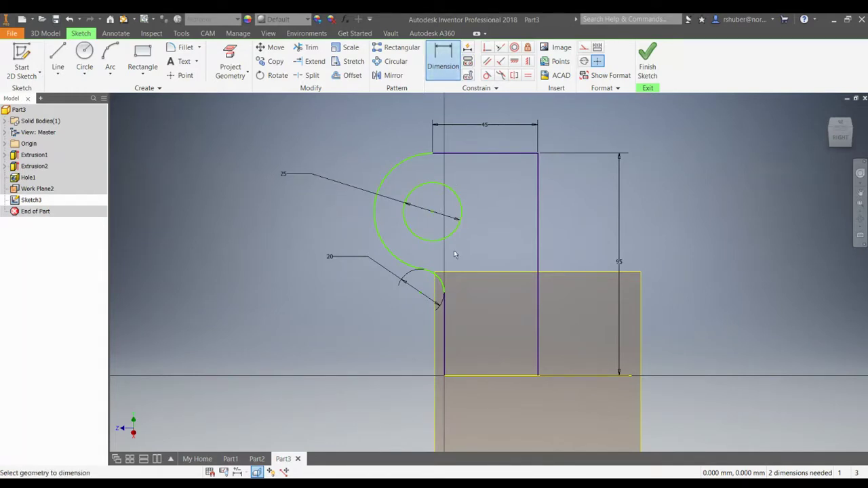
Dimension the 25 mm circle's centre 45 mm from the long vertical line and 70 mm above the projected base edge
click(538, 217)
click(433, 211)
click(485, 173)
key(Return)
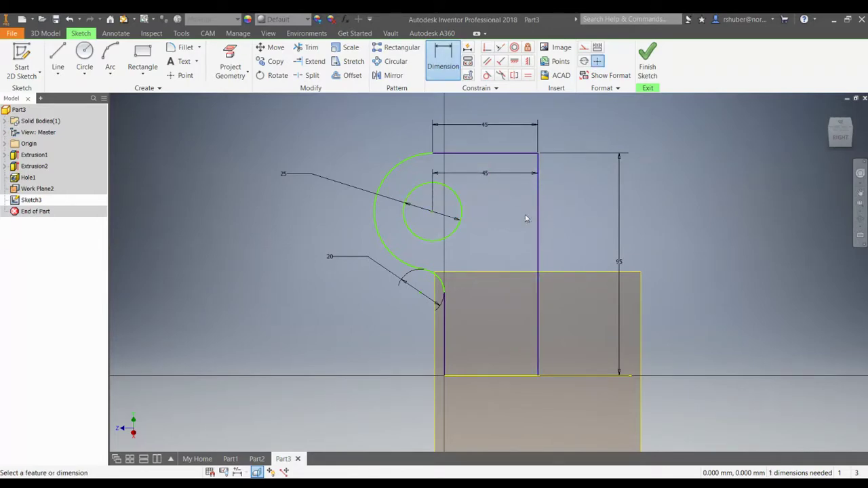
click(490, 379)
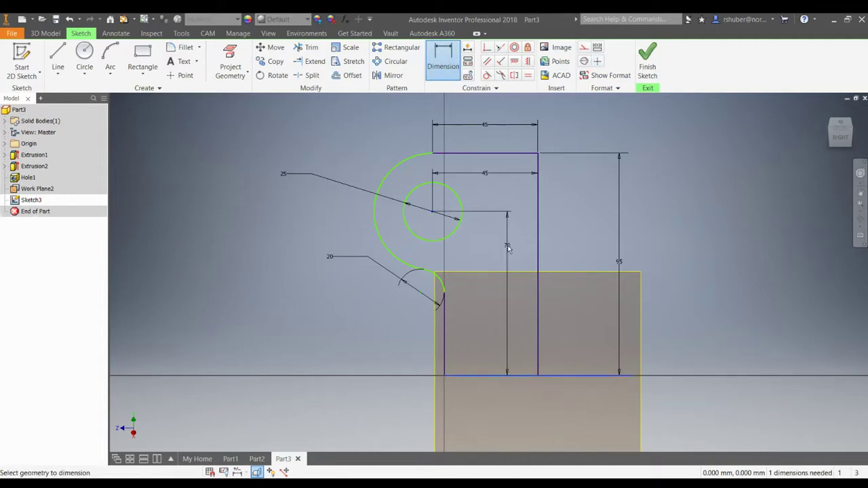
click(508, 251)
click(545, 289)
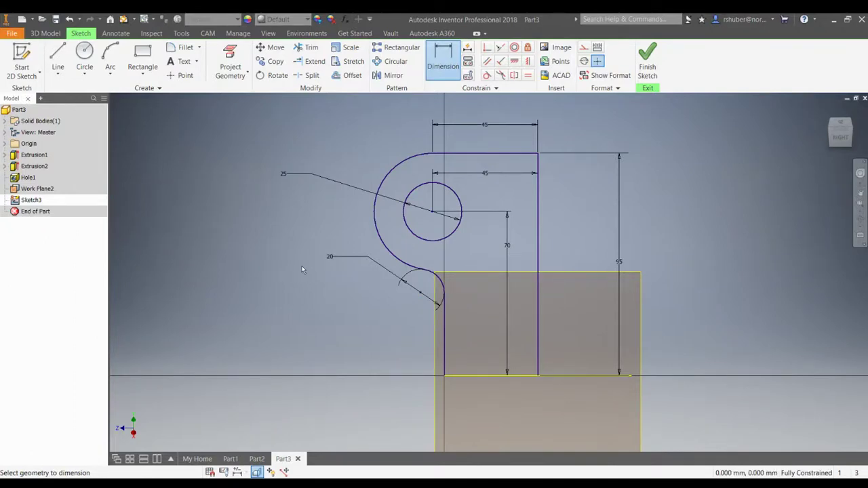
key(Escape)
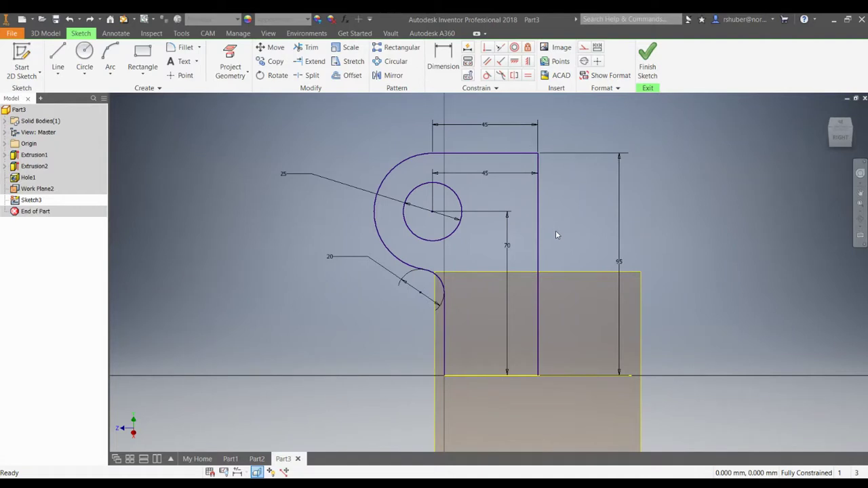
Convert the 95 mm vertical line to construction geometry
click(539, 219)
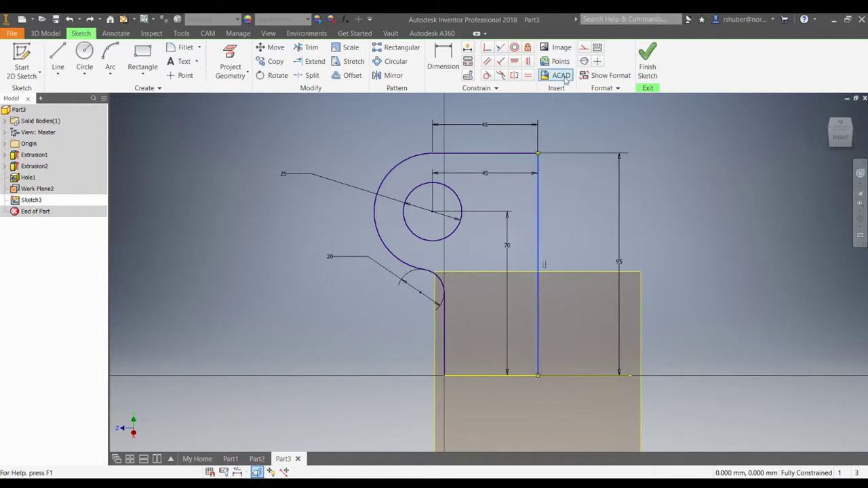
click(584, 48)
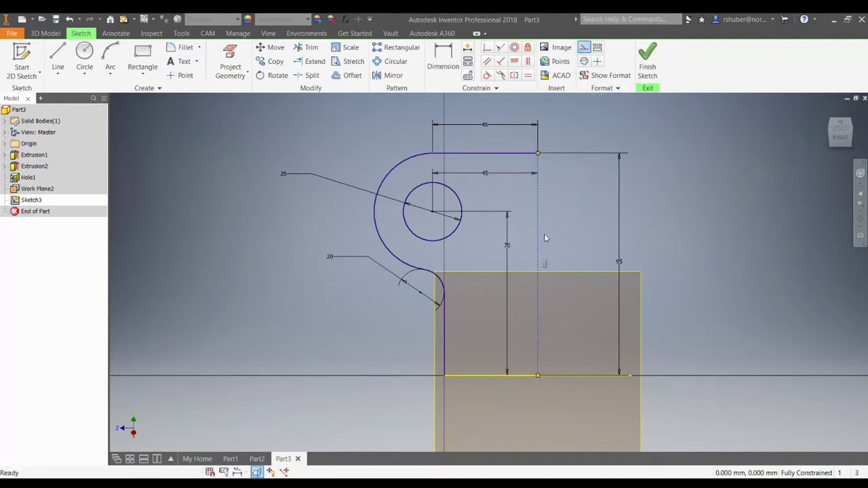
key(Escape)
Mirror the outer profile and the 25 mm circle about the vertical construction line
click(391, 75)
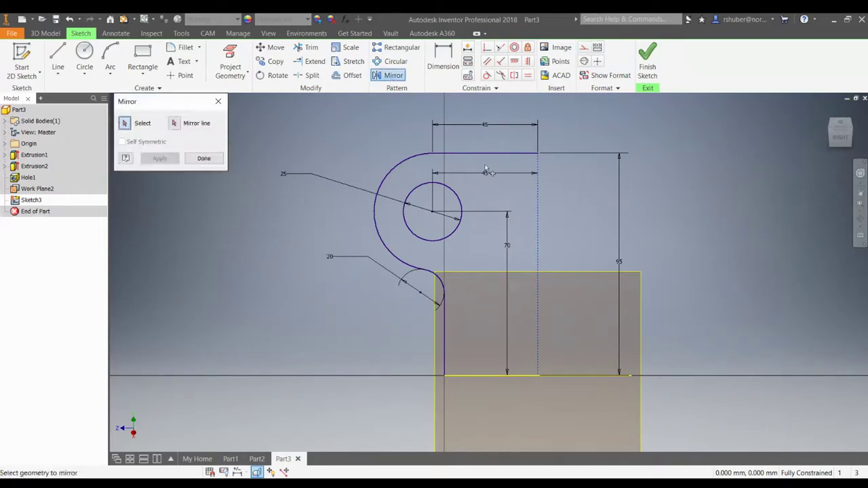
click(410, 159)
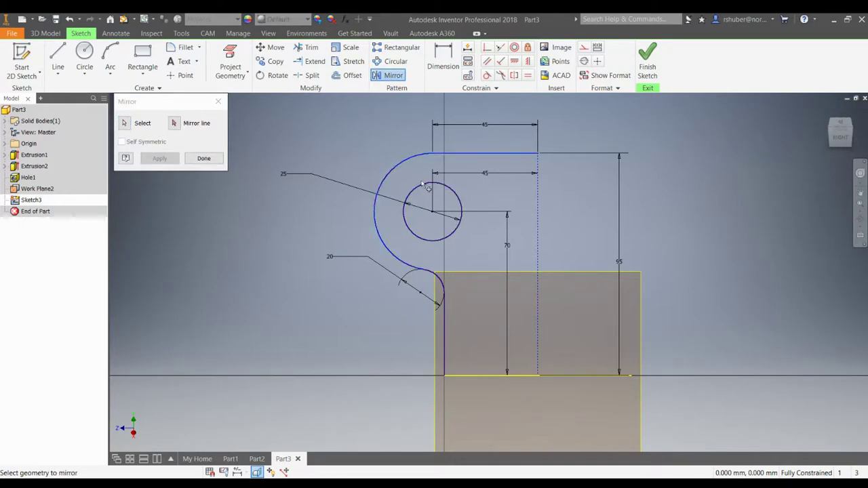
click(426, 184)
click(430, 272)
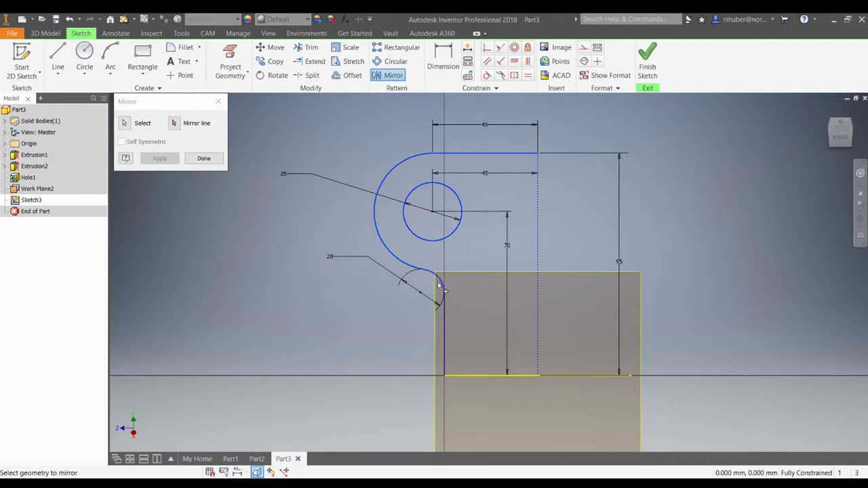
click(445, 318)
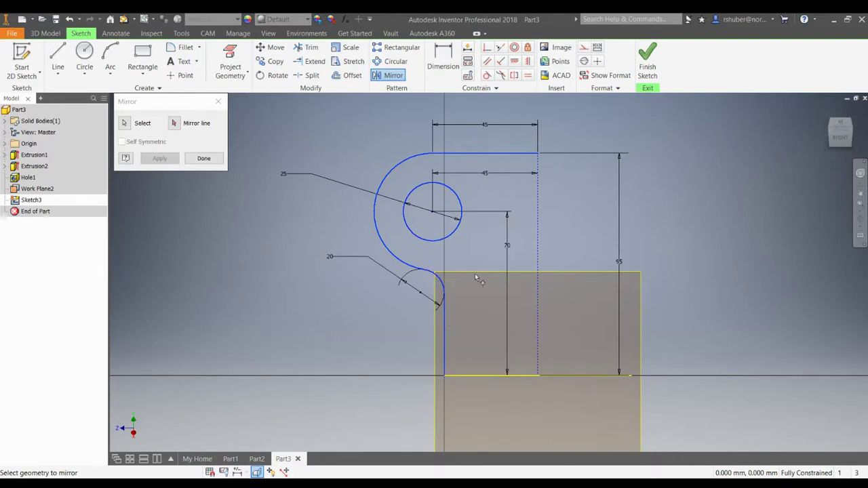
click(175, 123)
click(539, 215)
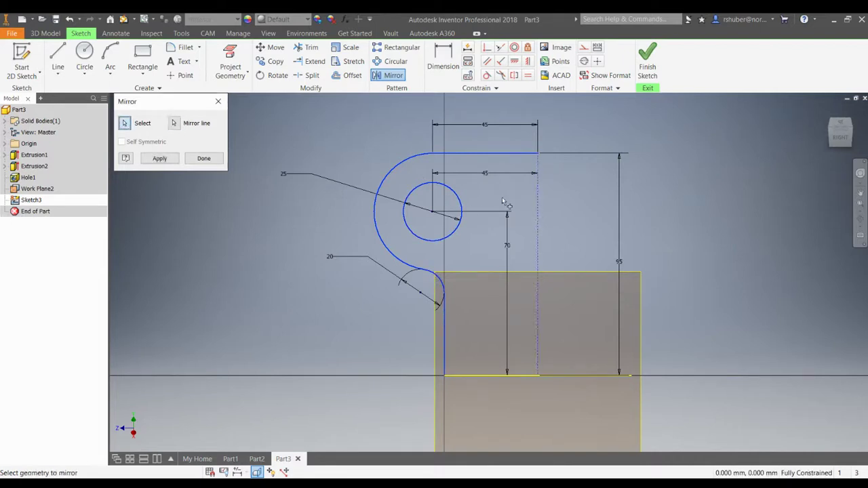
click(159, 158)
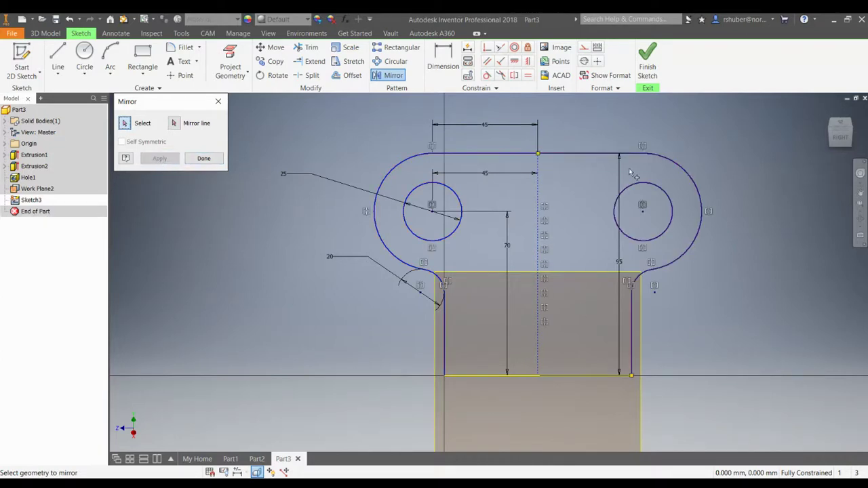
click(203, 158)
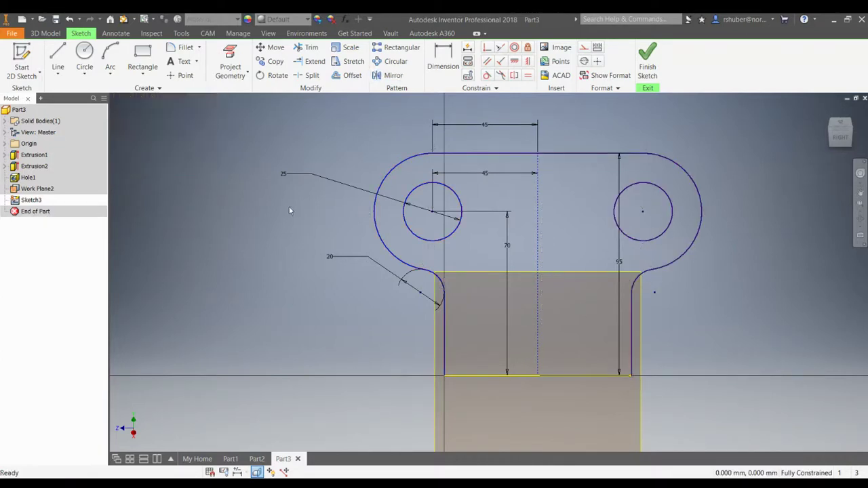
Finish the sketch and extrude the two-hole profile into a solid joined to the plate
click(647, 65)
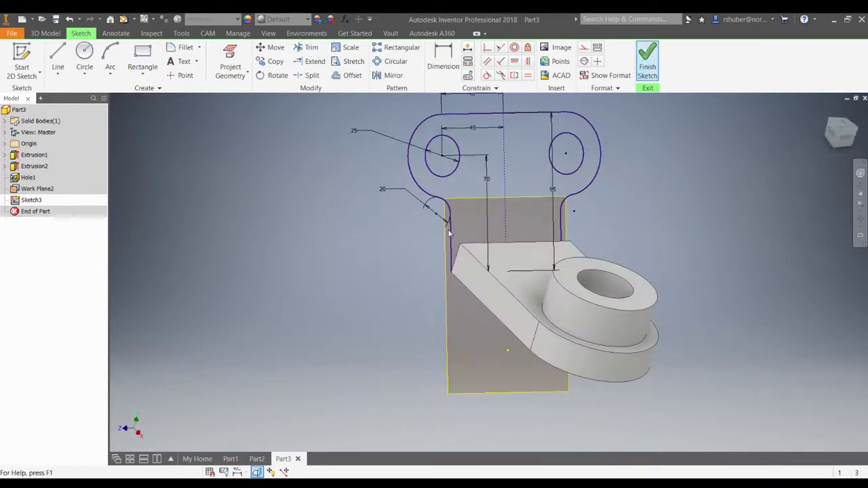
click(57, 59)
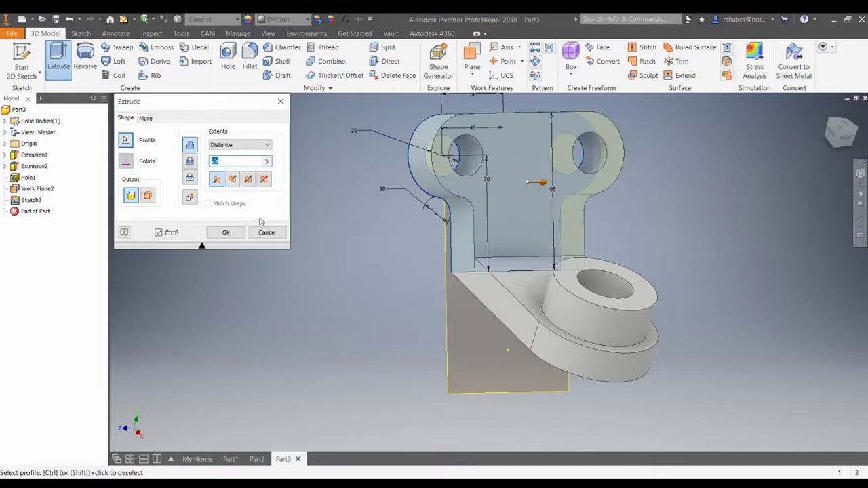
key(Return)
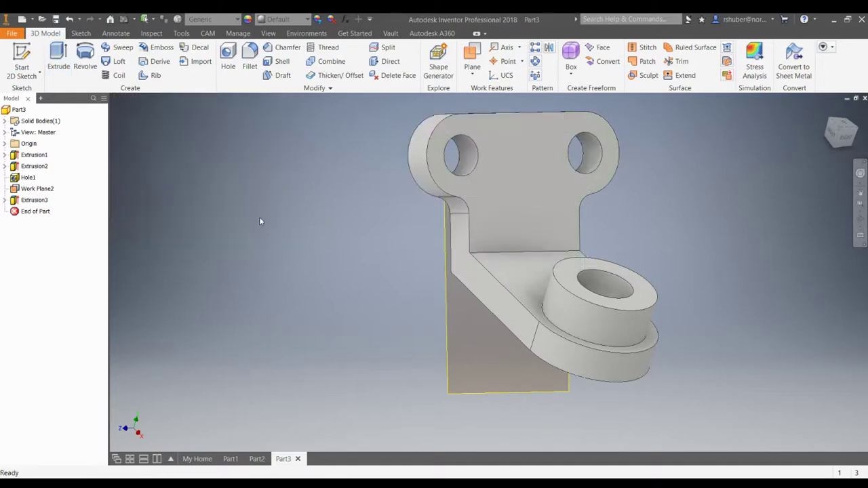
shift+middle_drag(630, 175, 769, 120)
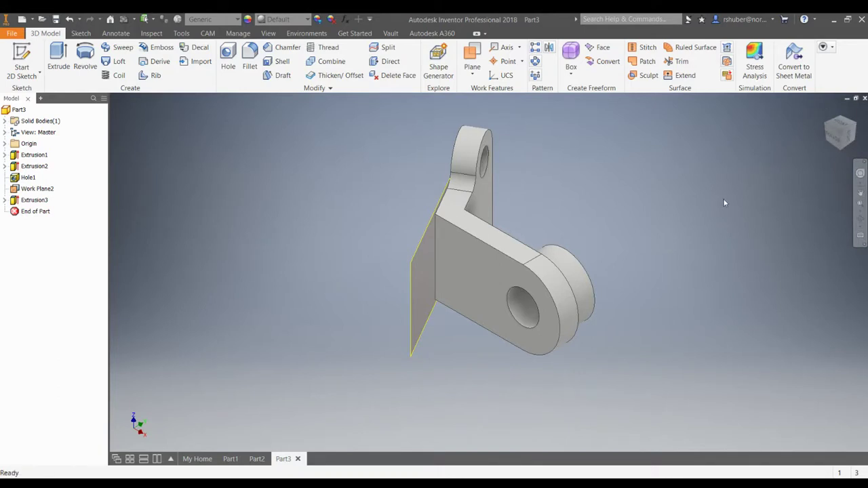
click(841, 125)
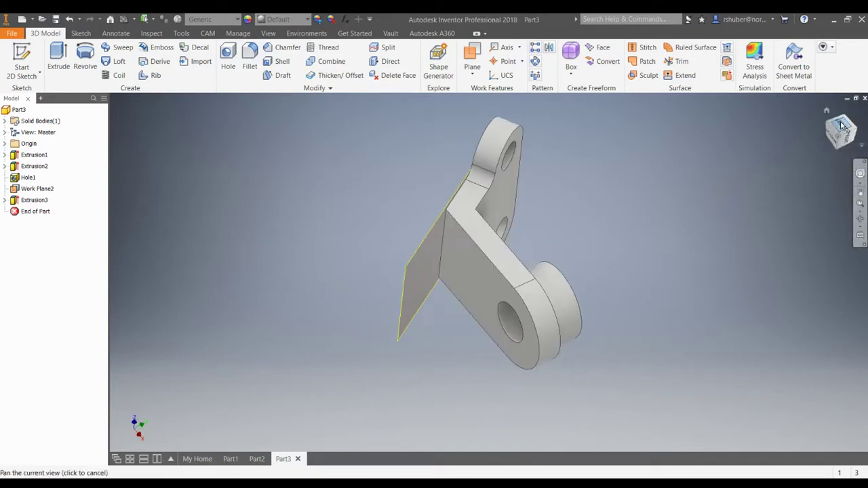
click(854, 113)
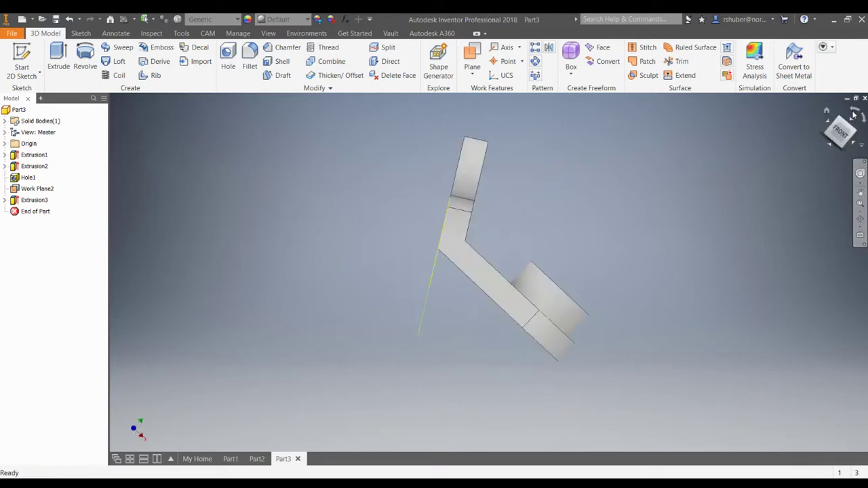
Set the angled view showing the two-hole flange and the boss as the home view with Fixed Distance, and check returning to it
click(852, 123)
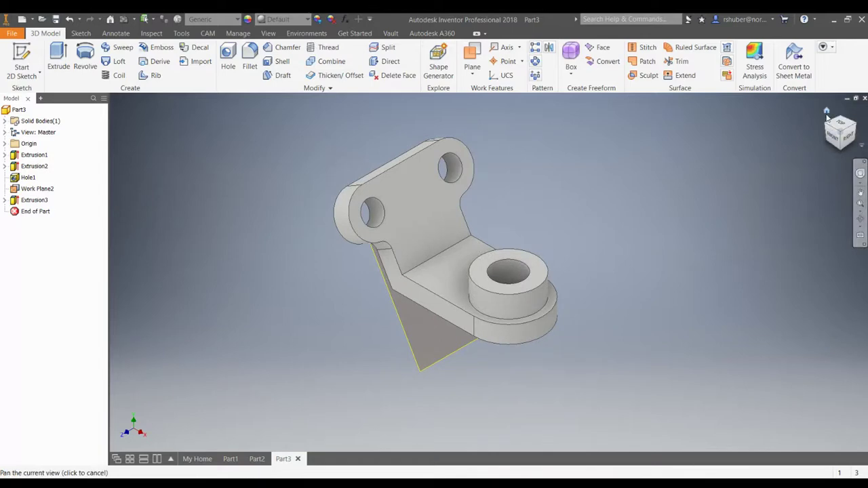
right_click(827, 113)
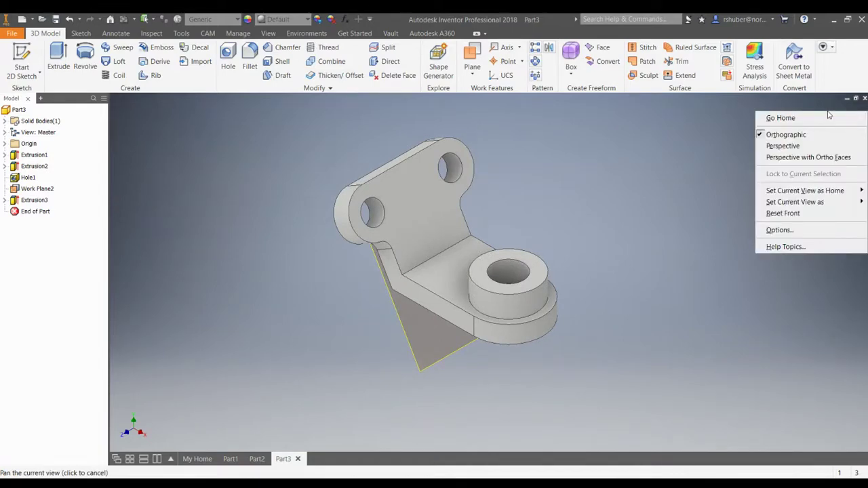
mouse_move(801, 193)
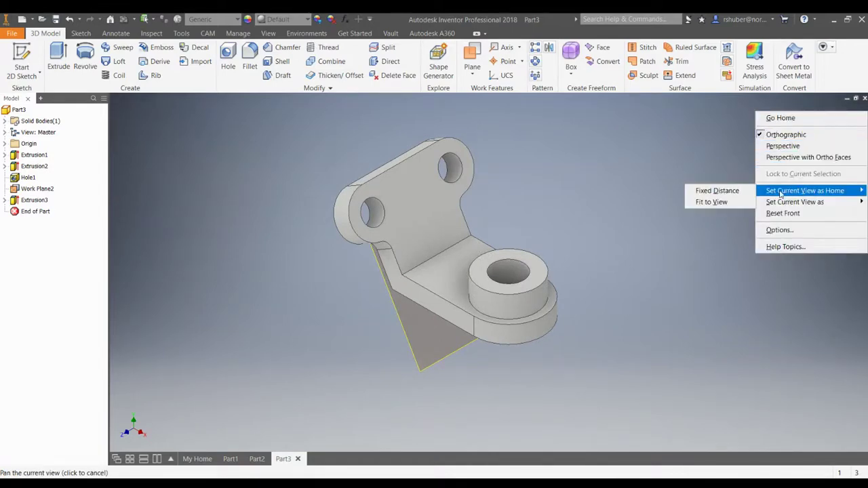
click(708, 192)
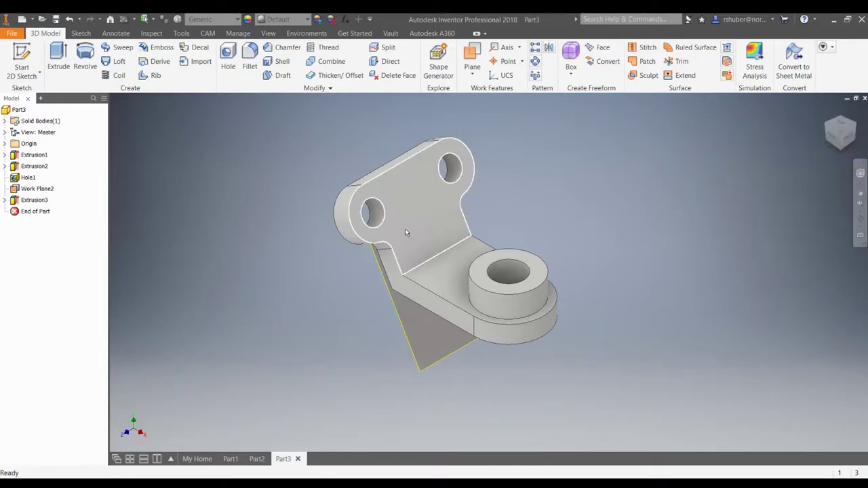
click(847, 139)
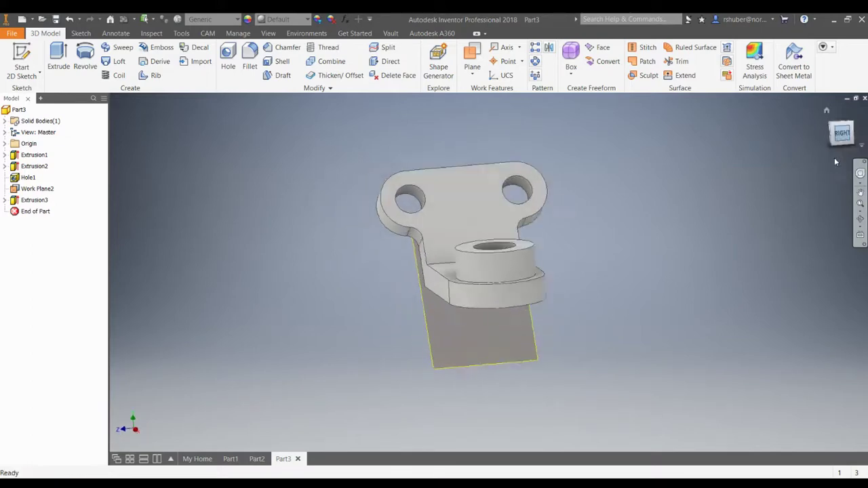
click(827, 111)
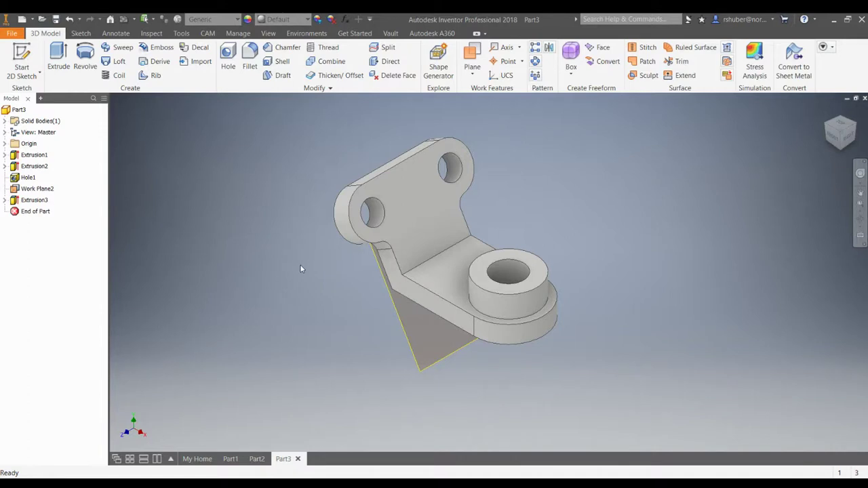
Start a new 2D sketch on the top face of the round boss
click(22, 60)
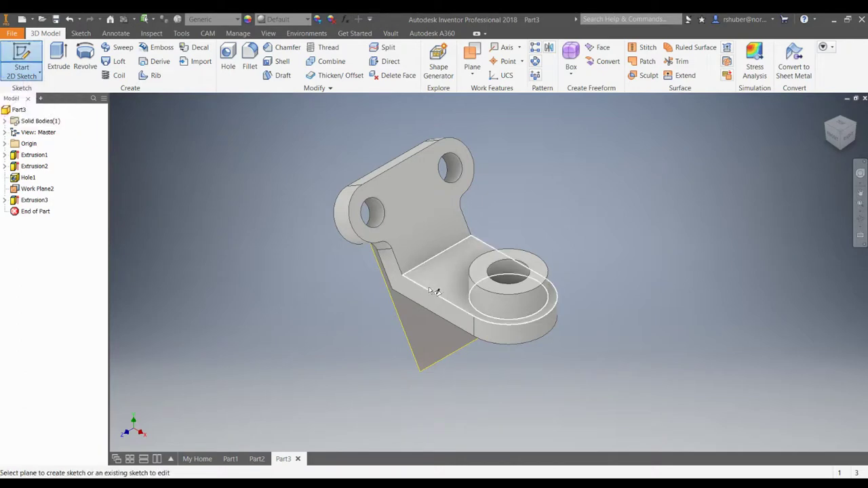
click(491, 266)
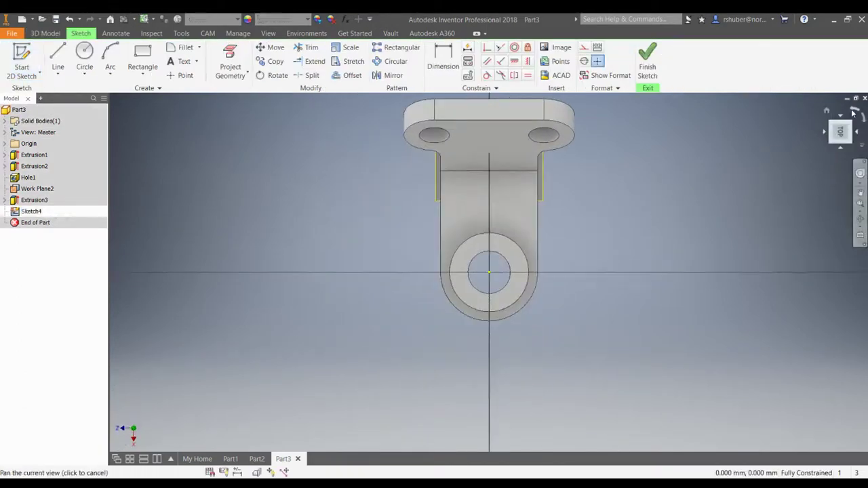